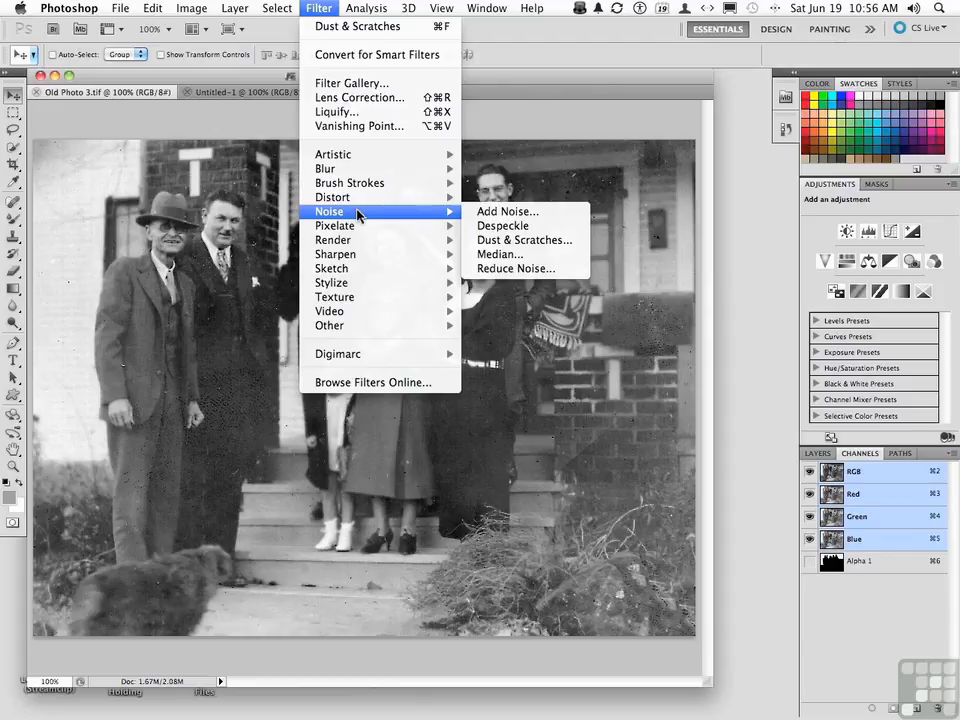
# - Preview the Dust & Scratches filter on the whole photo, compare it with the original, and cancel without applying
pyautogui.click(577, 186)
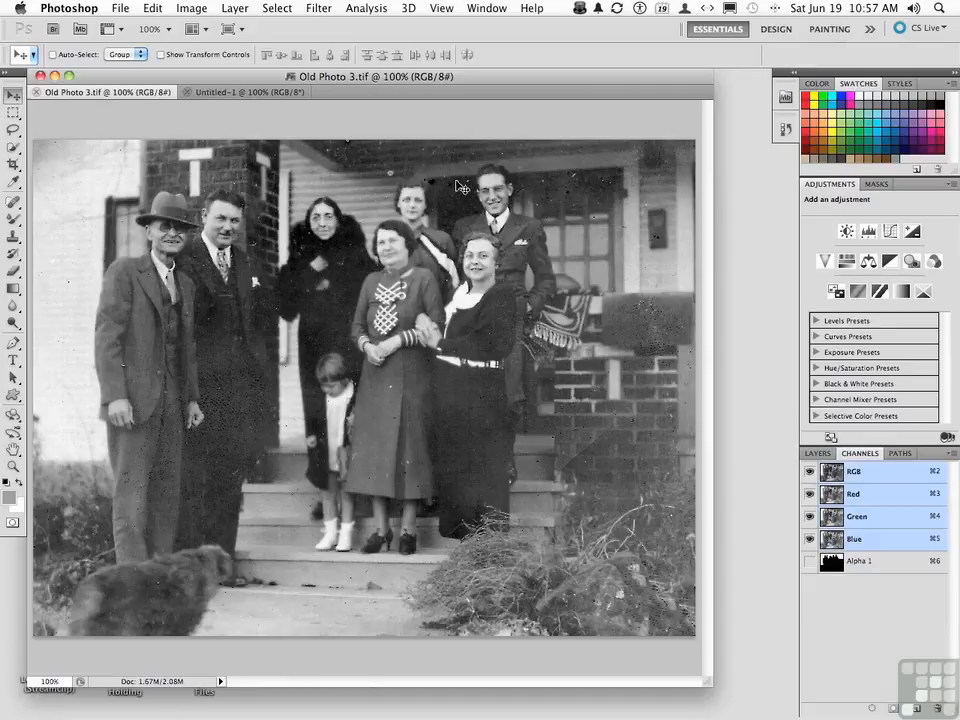
pyautogui.click(319, 8)
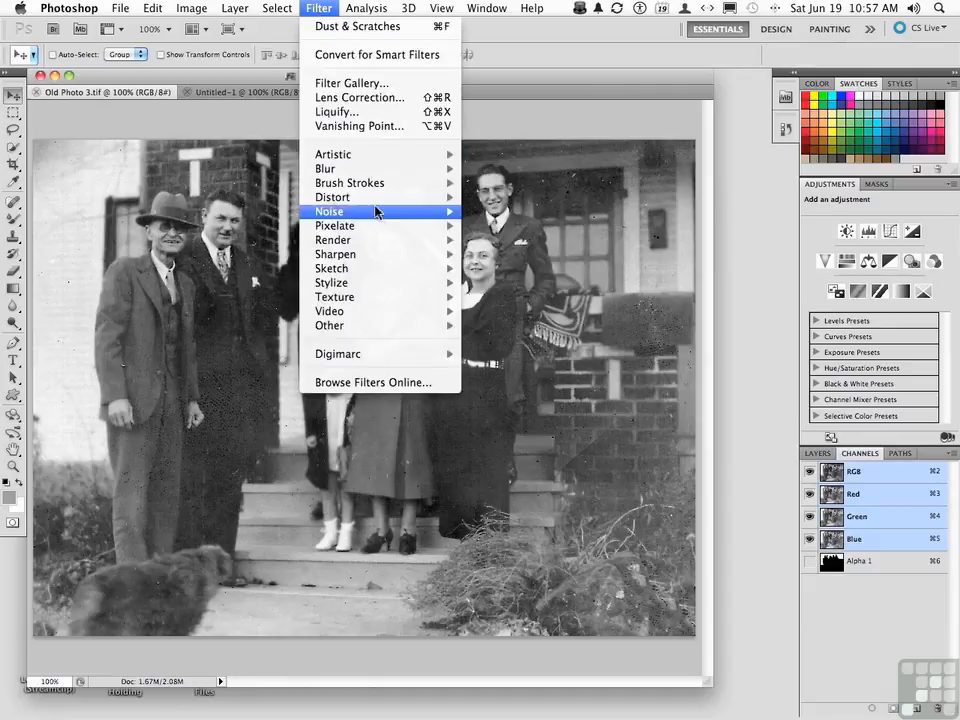
pyautogui.moveTo(386, 213)
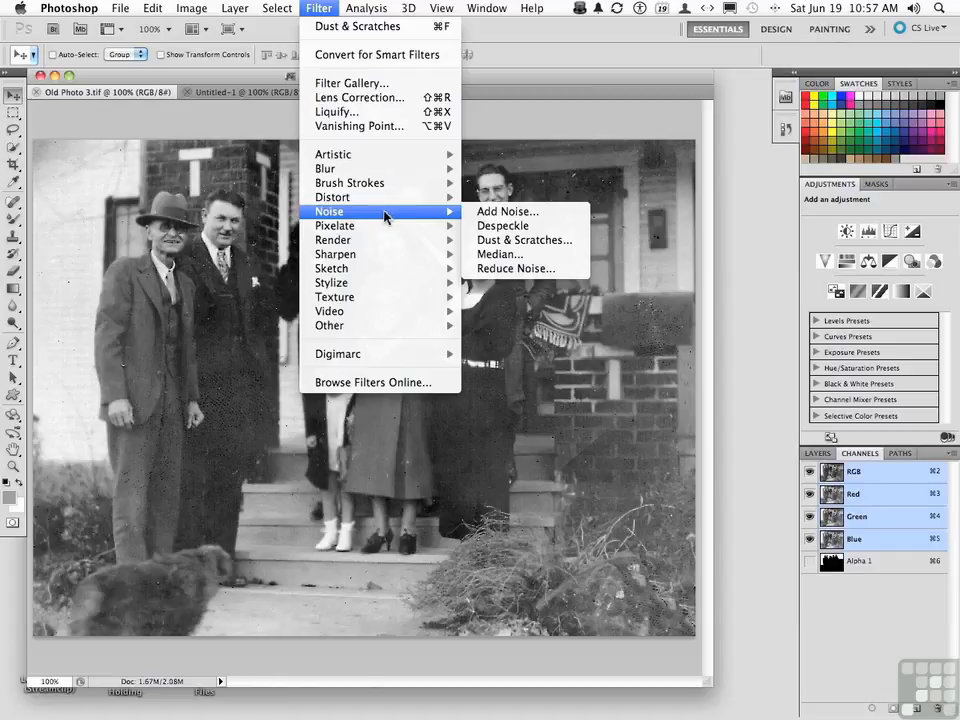
pyautogui.click(498, 241)
pyautogui.moveTo(528, 302); pyautogui.dragTo(588, 315)
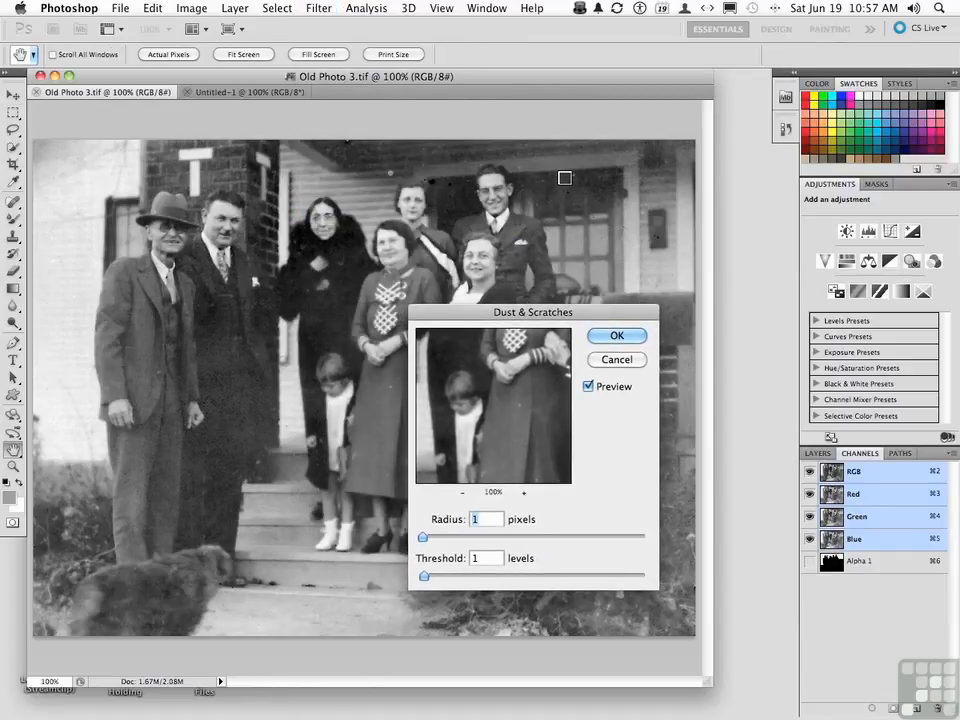
pyautogui.click(588, 387)
pyautogui.click(588, 387)
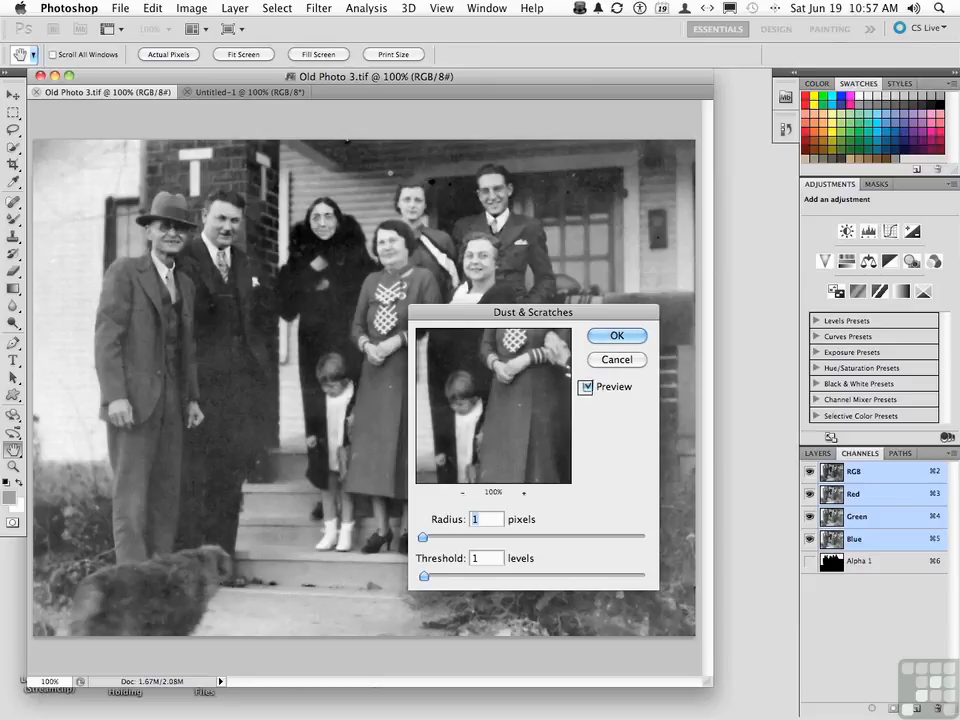
pyautogui.click(617, 360)
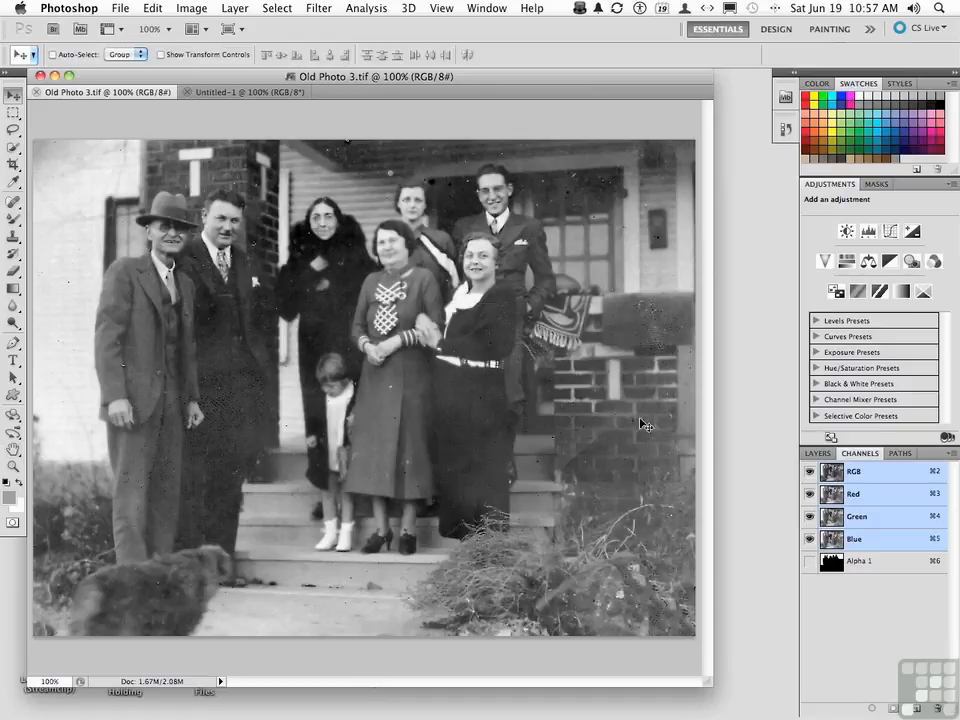
# - Load the Alpha 1 channel as a selection and return to the RGB composite with the Background layer active
pyautogui.click(872, 565)
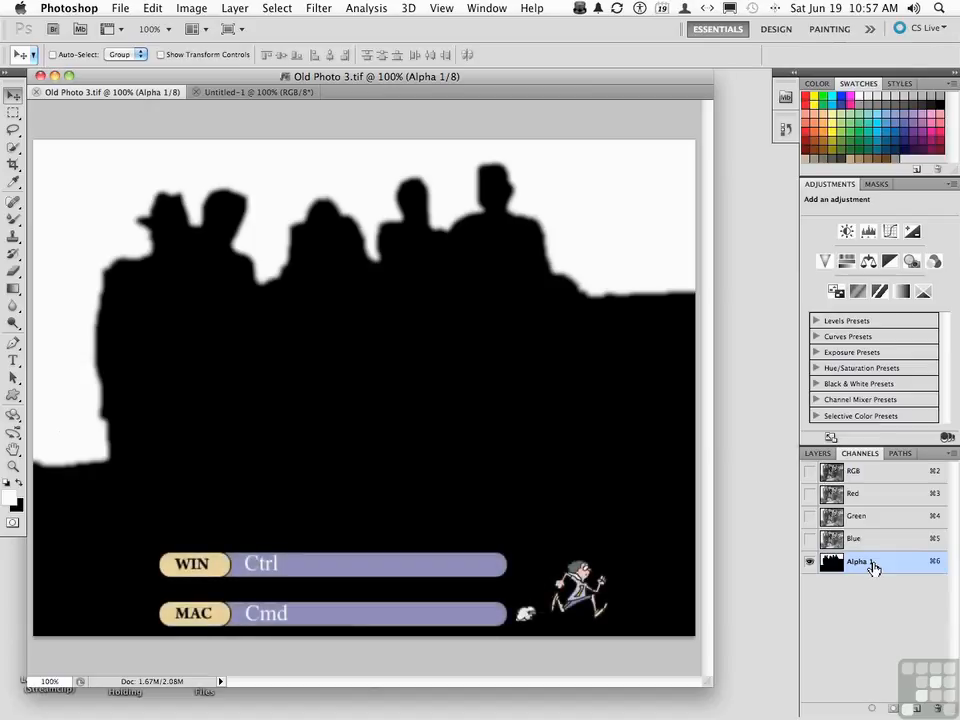
pyautogui.keyDown('super'); pyautogui.click(830, 563); pyautogui.keyUp('super')
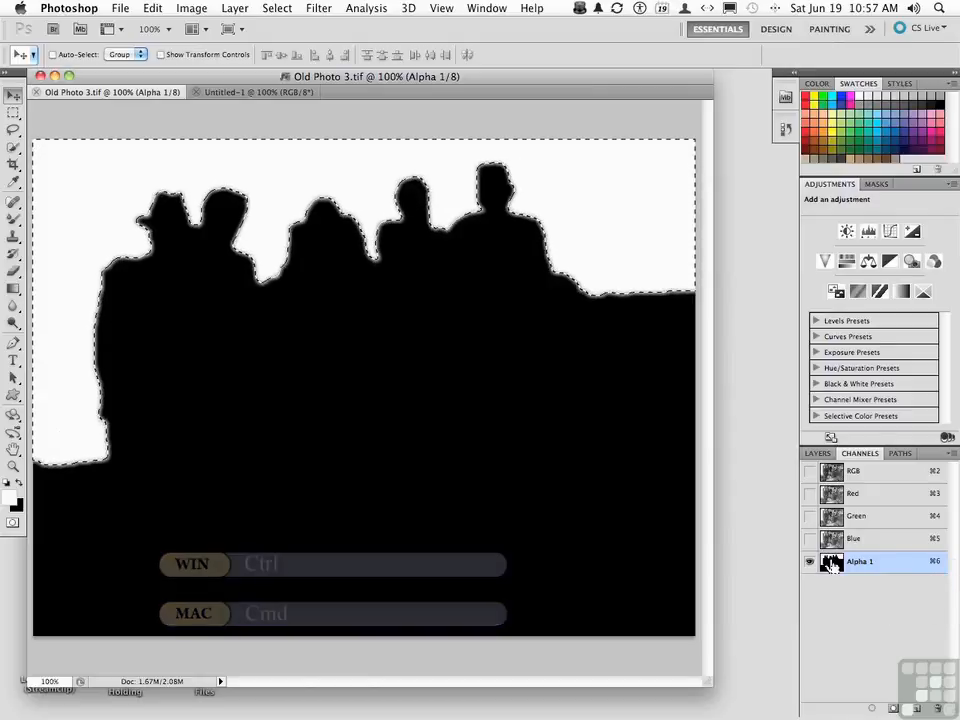
pyautogui.click(828, 472)
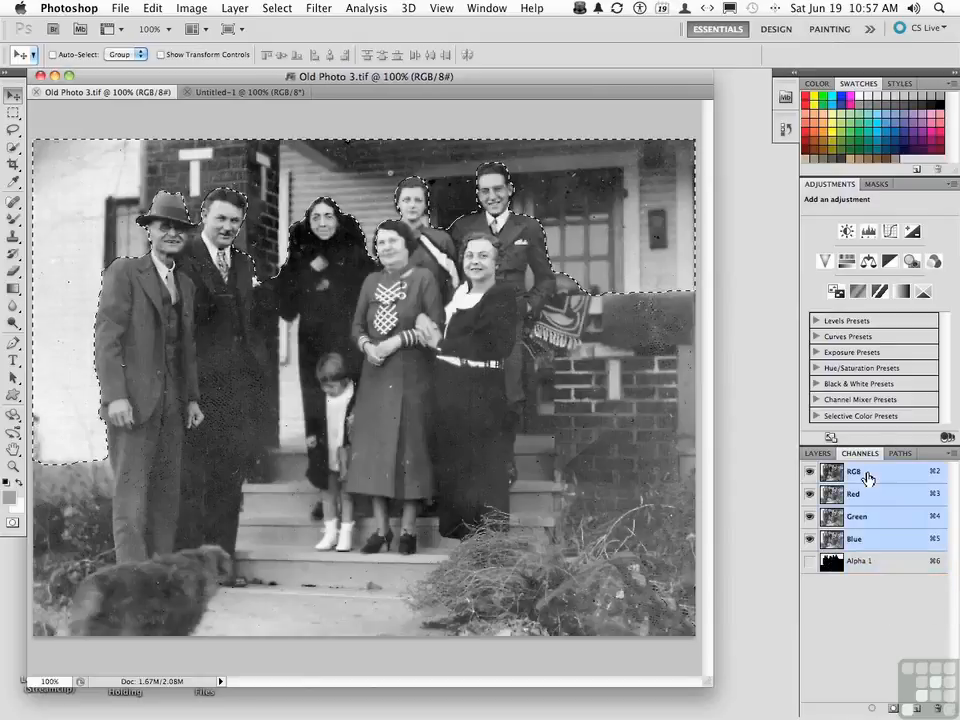
pyautogui.click(819, 456)
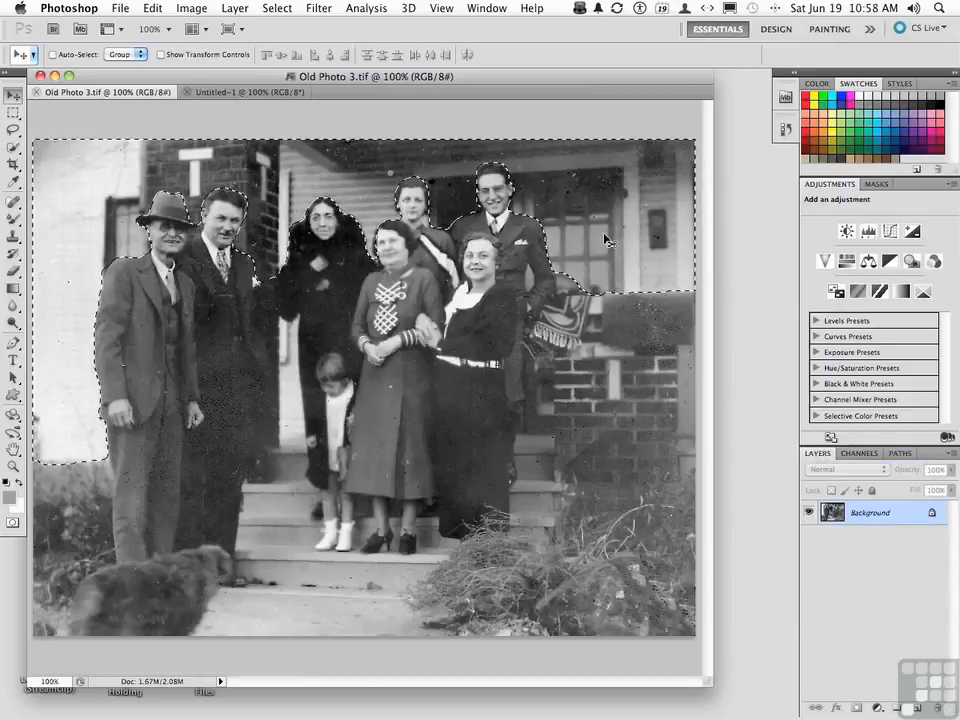
# - Start the Dust & Scratches filter on the selected background area and set its radius to 2 pixels
pyautogui.click(316, 9)
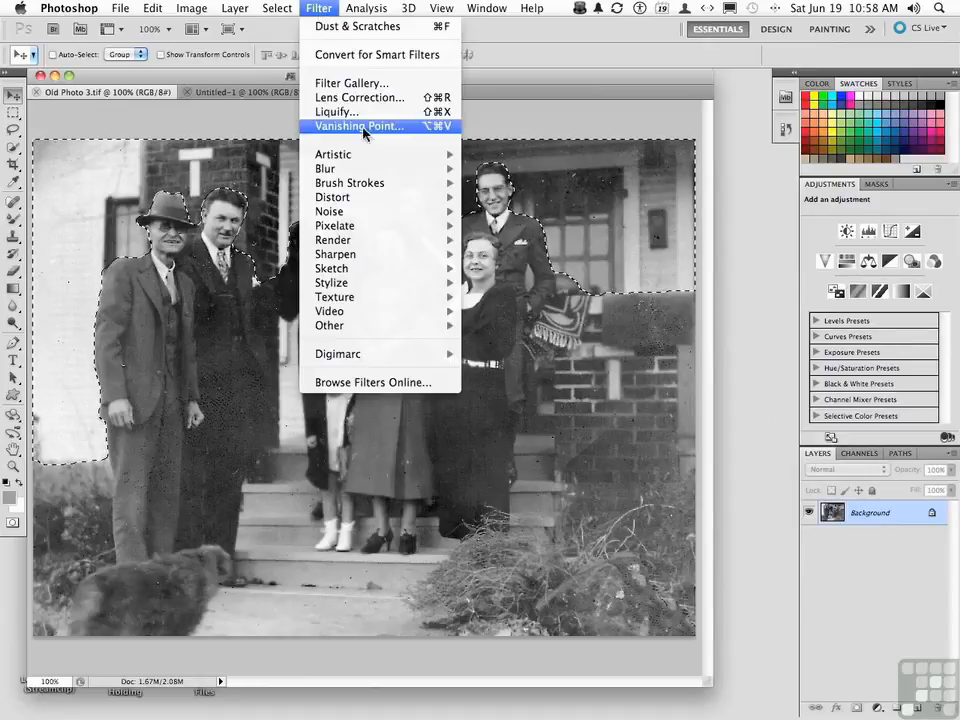
pyautogui.moveTo(370, 212)
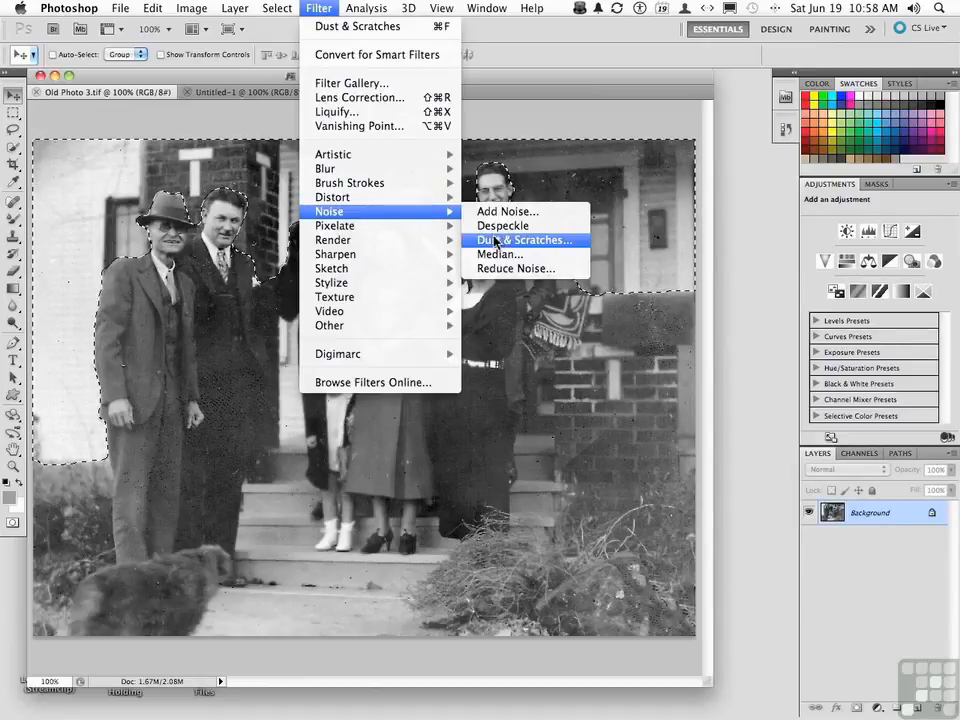
pyautogui.click(497, 240)
pyautogui.moveTo(533, 311); pyautogui.dragTo(443, 311)
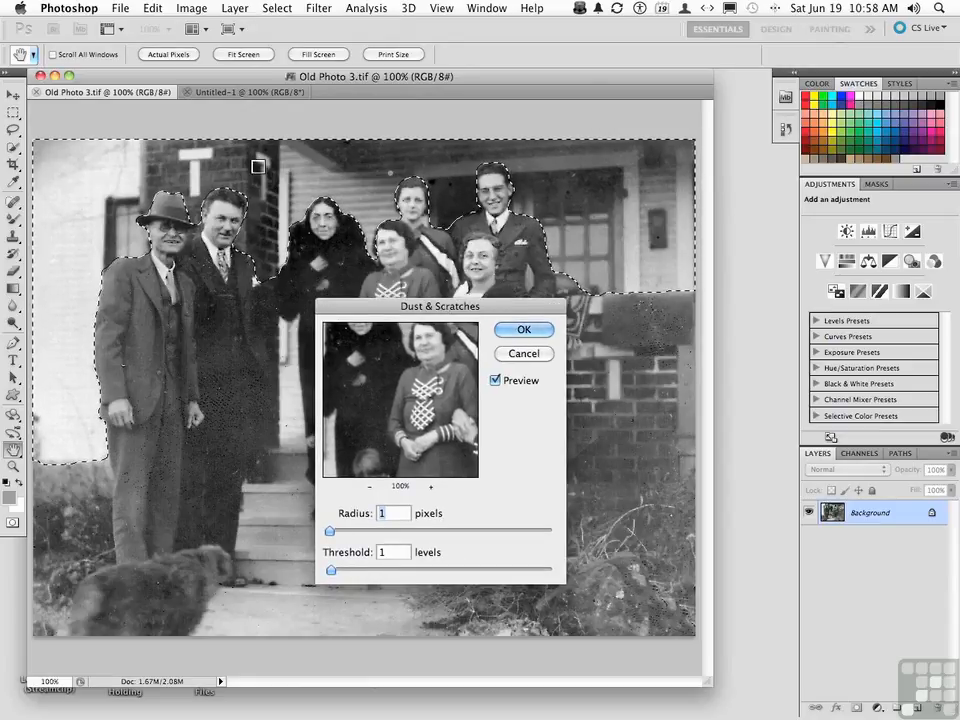
pyautogui.click(495, 381)
pyautogui.click(495, 380)
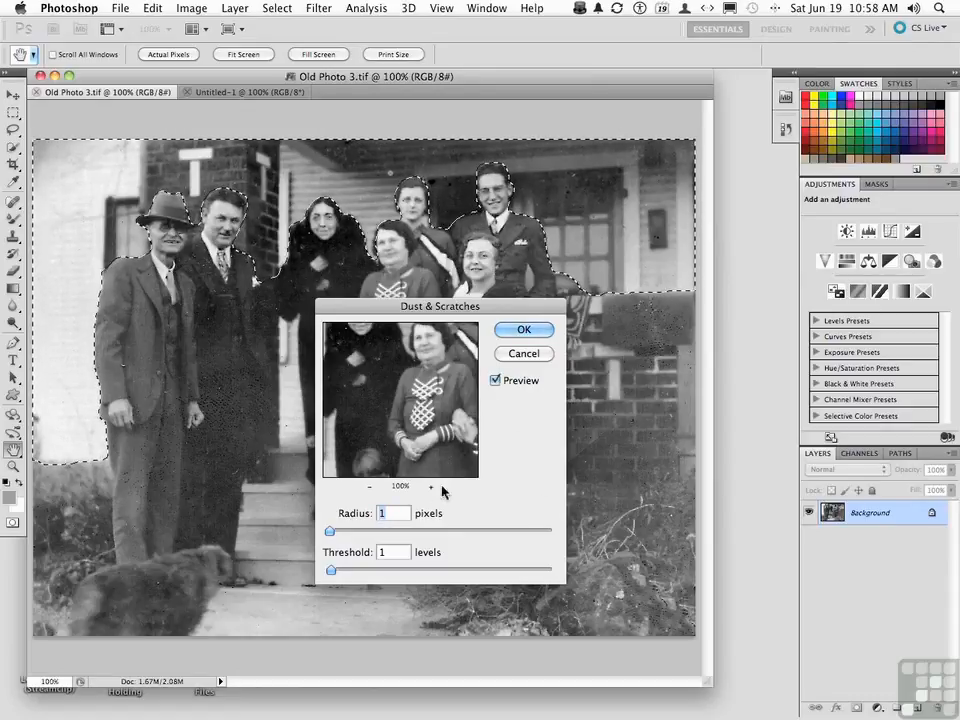
pyautogui.moveTo(329, 531); pyautogui.dragTo(357, 535)
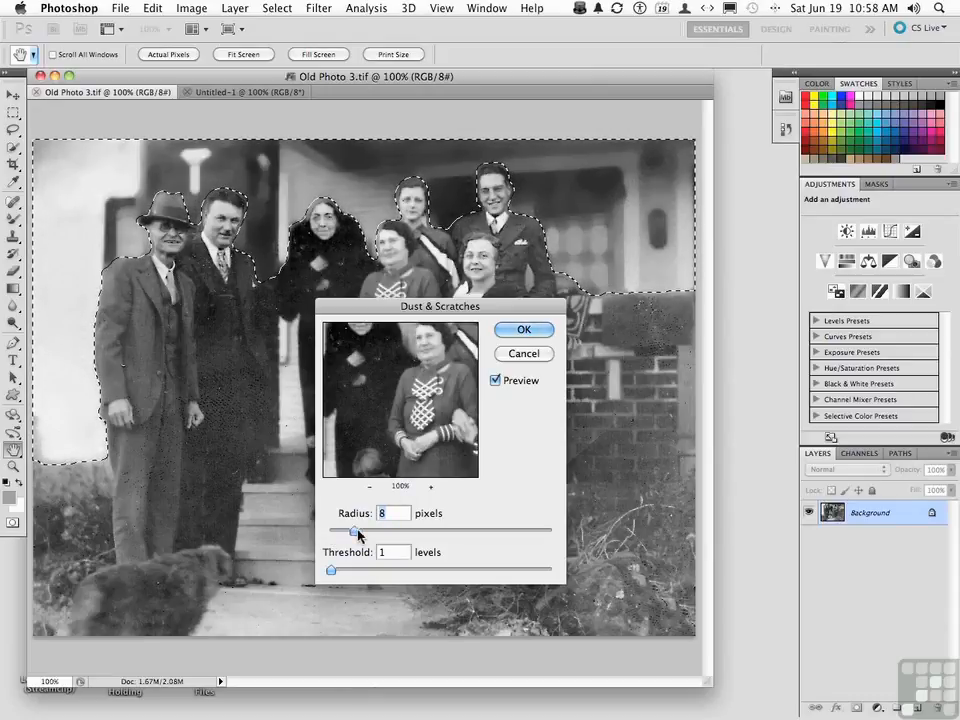
pyautogui.moveTo(359, 535); pyautogui.dragTo(333, 535)
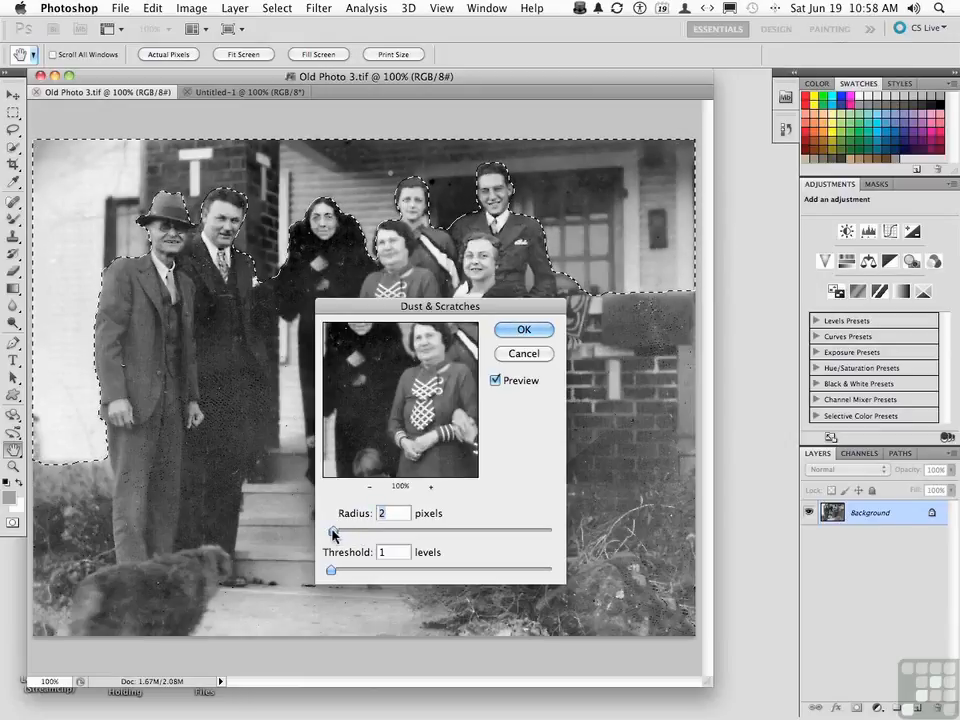
# - Try Dust & Scratches thresholds of 45 and 0 levels in the preview
pyautogui.moveTo(333, 573); pyautogui.dragTo(385, 574)
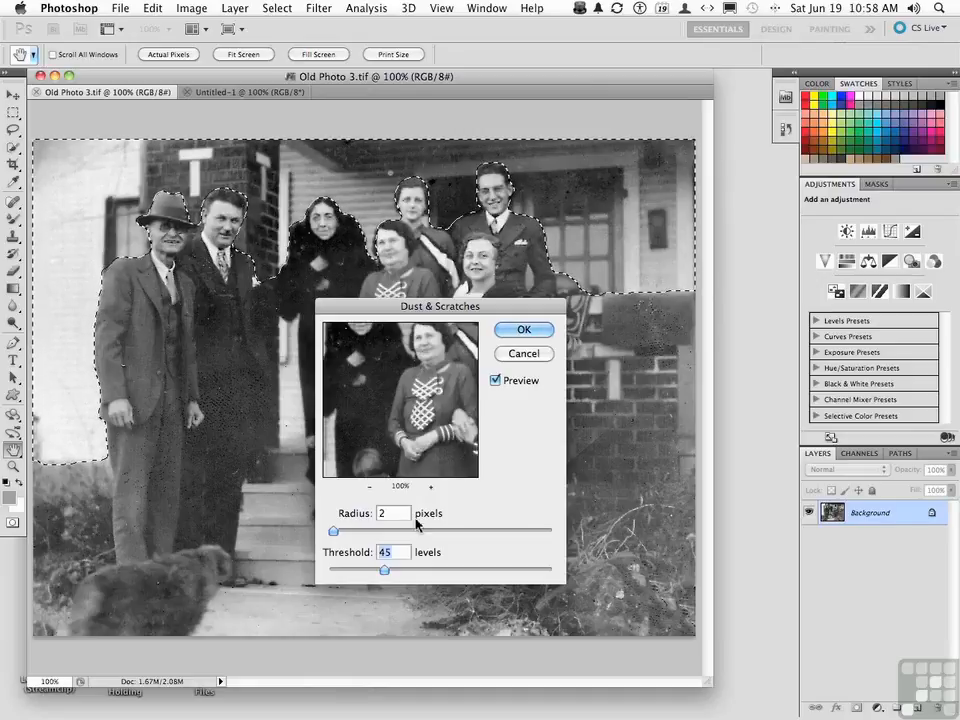
pyautogui.moveTo(381, 572); pyautogui.dragTo(325, 572)
pyautogui.click(495, 380)
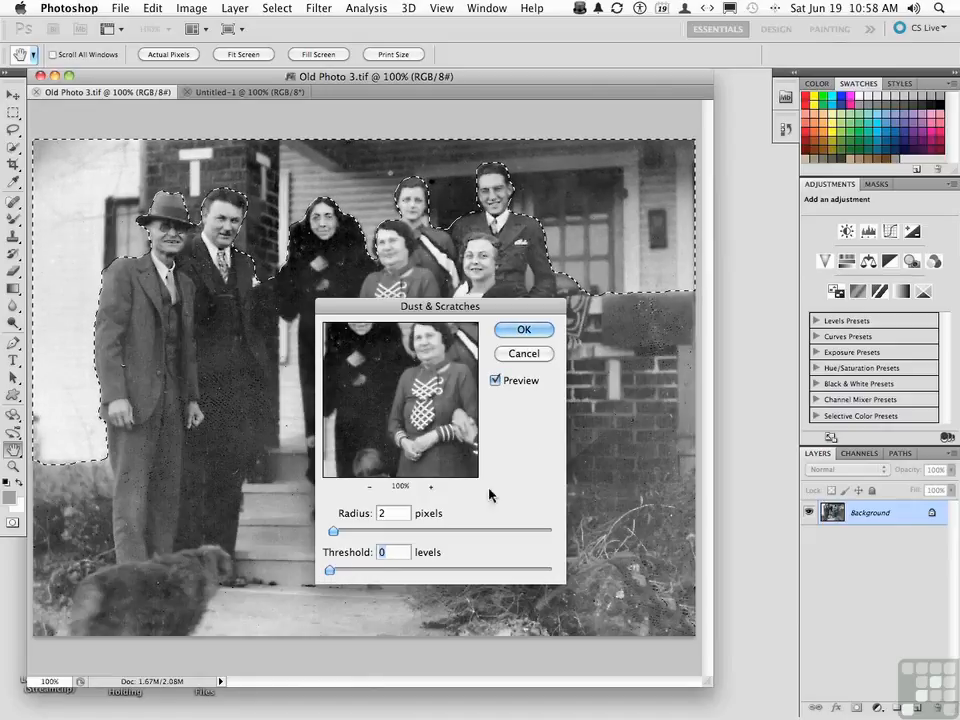
# - Apply the Dust & Scratches filter with a threshold of 2 levels and clear the selection
pyautogui.moveTo(331, 576); pyautogui.dragTo(334, 574)
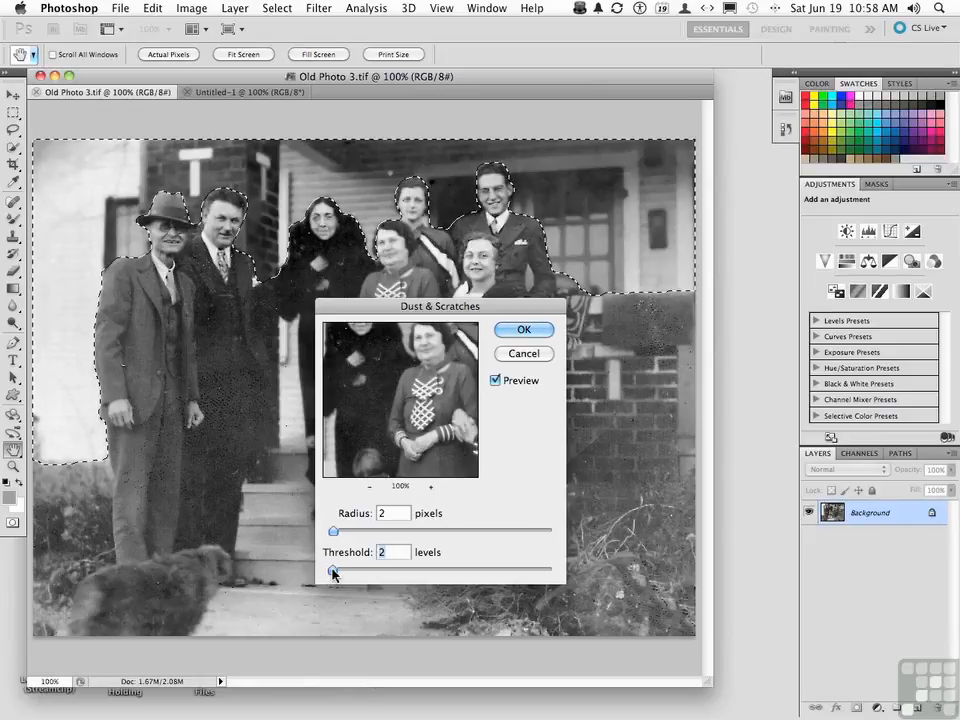
pyautogui.click(495, 381)
pyautogui.click(496, 382)
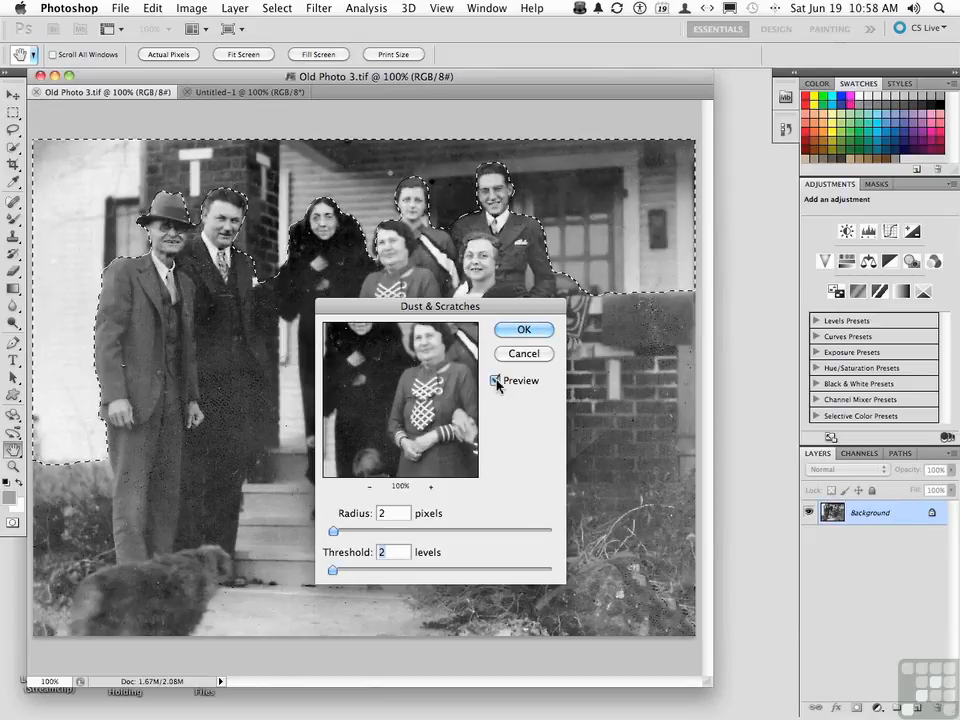
pyautogui.click(496, 382)
pyautogui.click(496, 382)
pyautogui.click(522, 329)
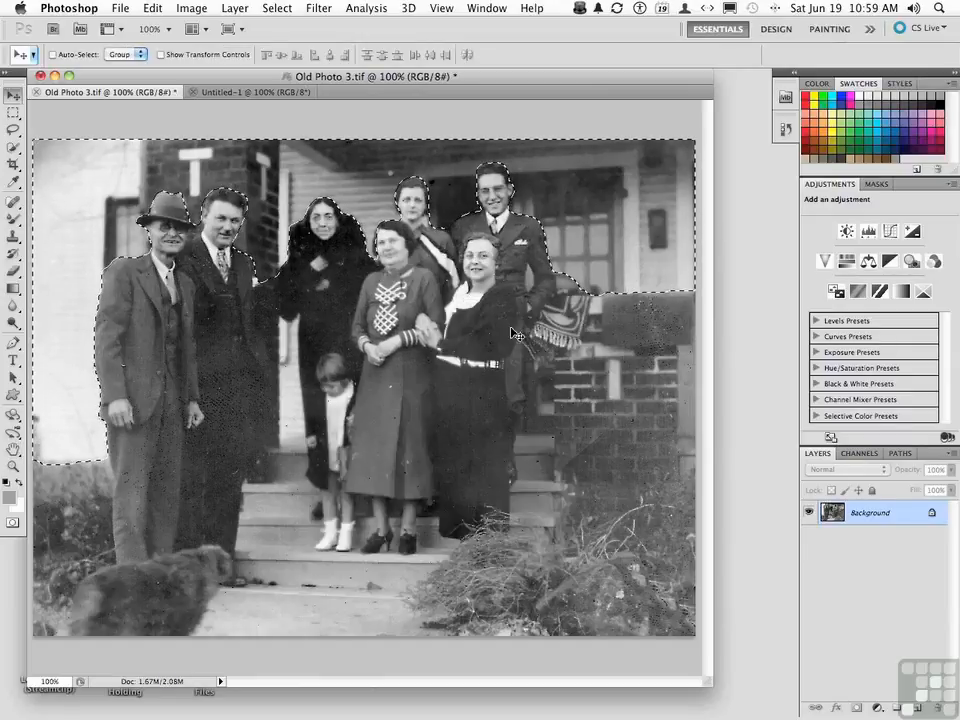
pyautogui.press('super+d')
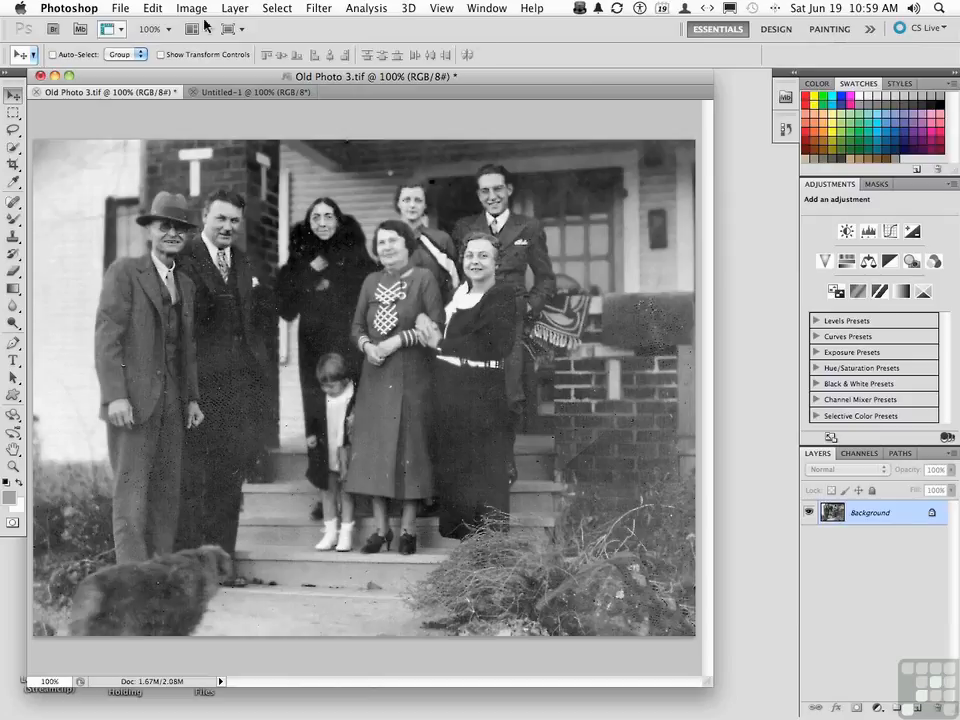
# - Switch to the Untitled-1 document and fill its Background layer with the gray foreground color
pyautogui.click(222, 93)
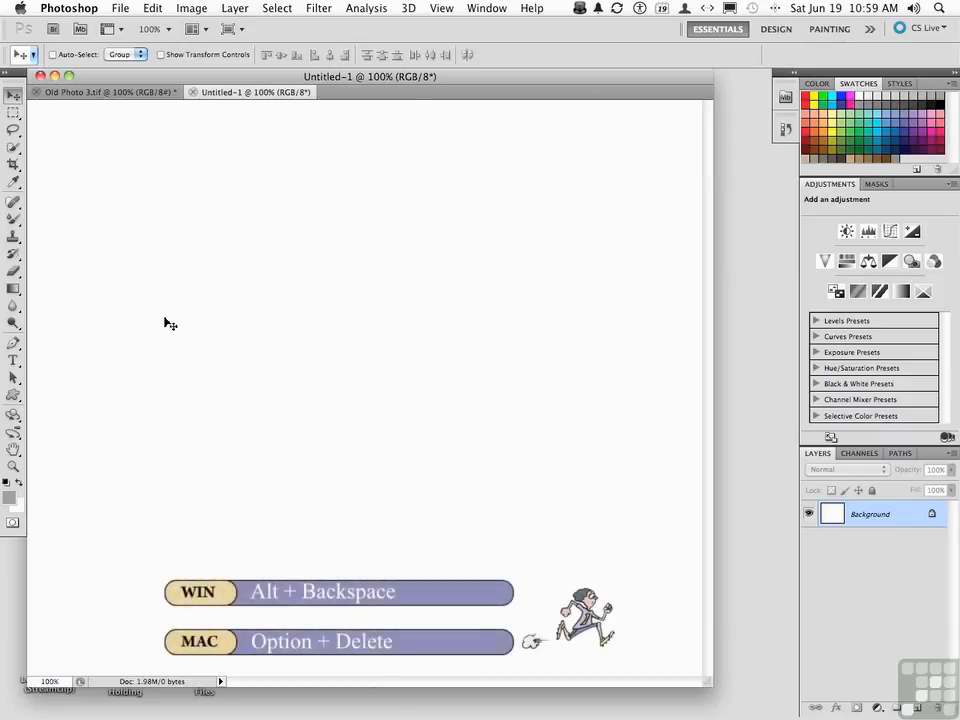
pyautogui.hotkey('alt', 'BackSpace')
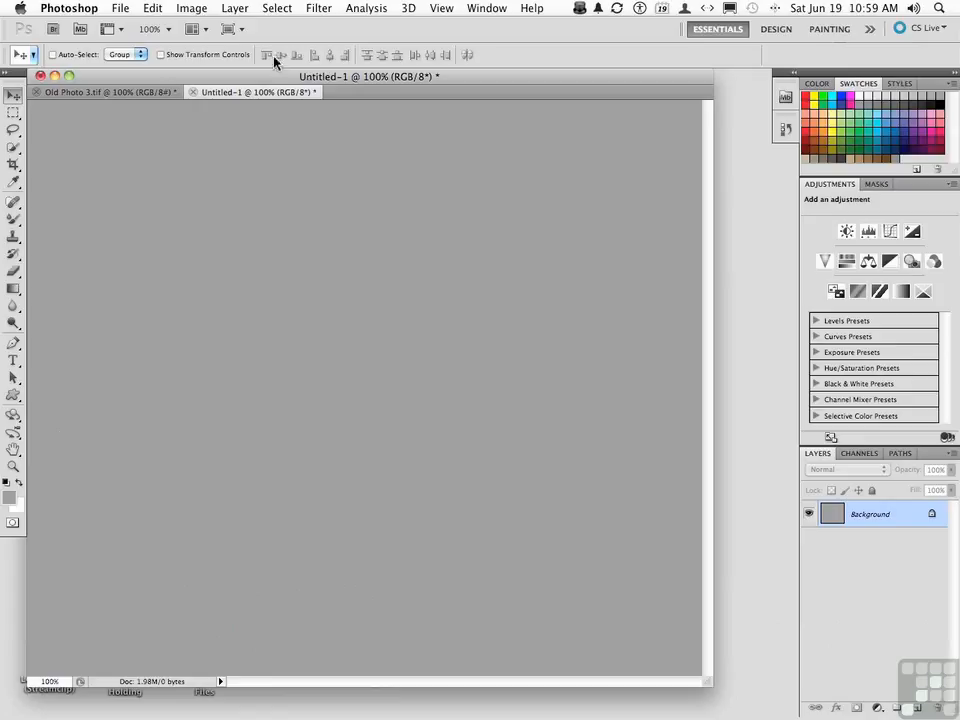
# - Add monochromatic noise with an amount of 40.09% and Uniform distribution to the gray background
pyautogui.click(318, 9)
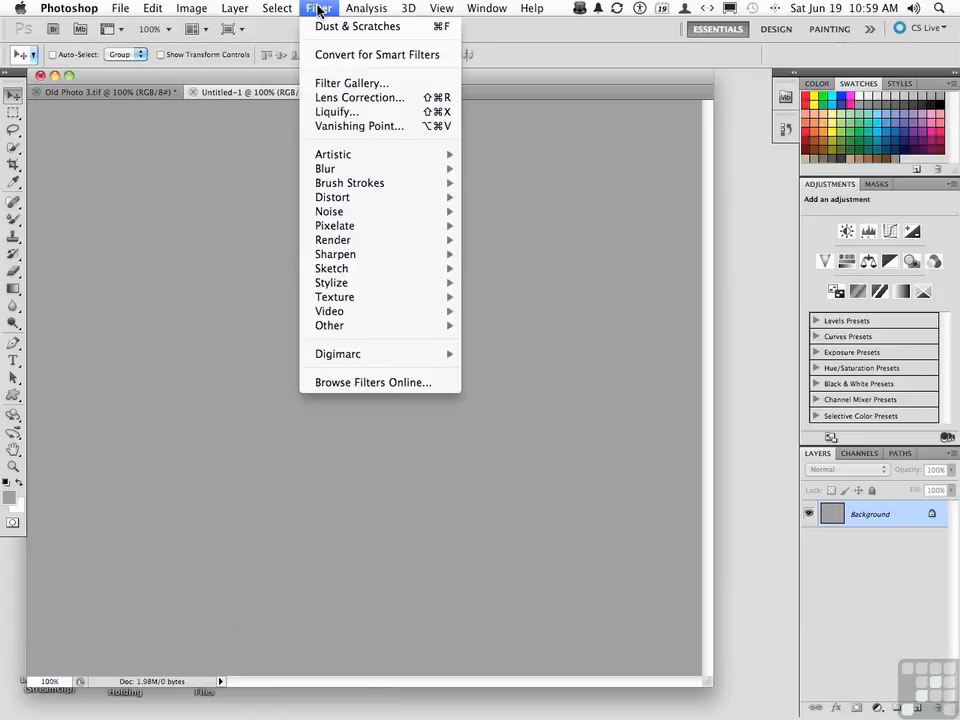
pyautogui.moveTo(355, 217)
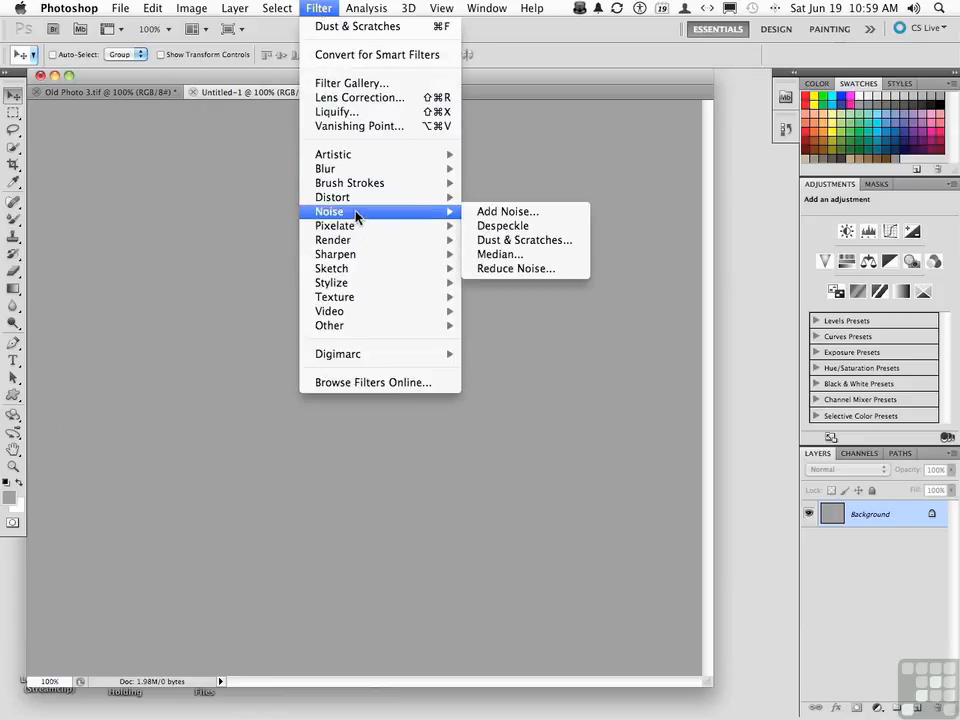
pyautogui.click(478, 211)
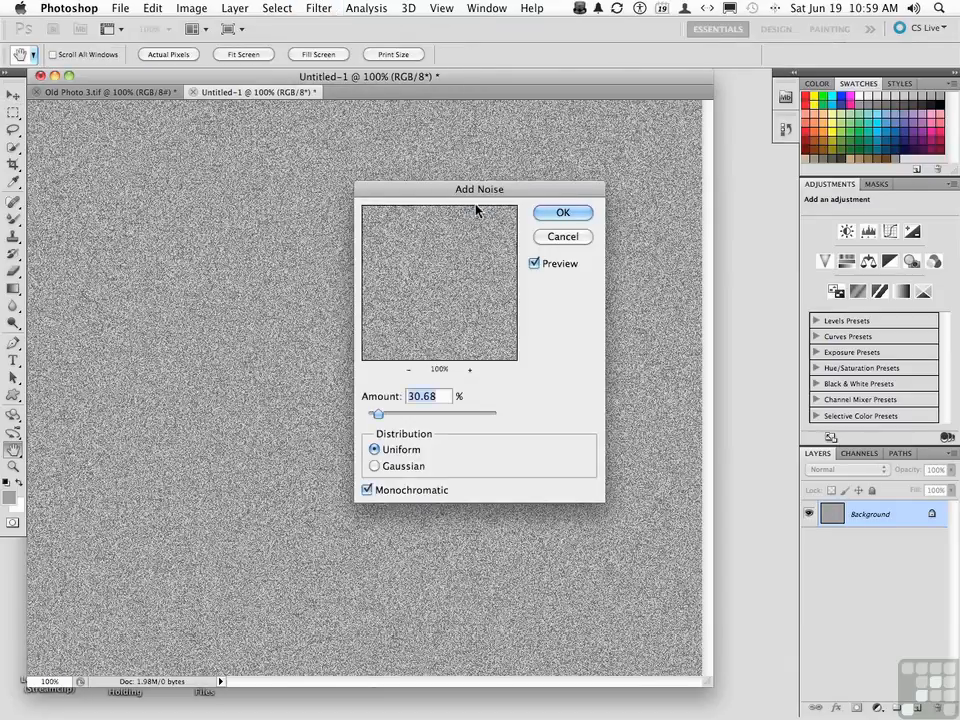
pyautogui.moveTo(461, 192); pyautogui.dragTo(505, 205)
pyautogui.click(413, 503)
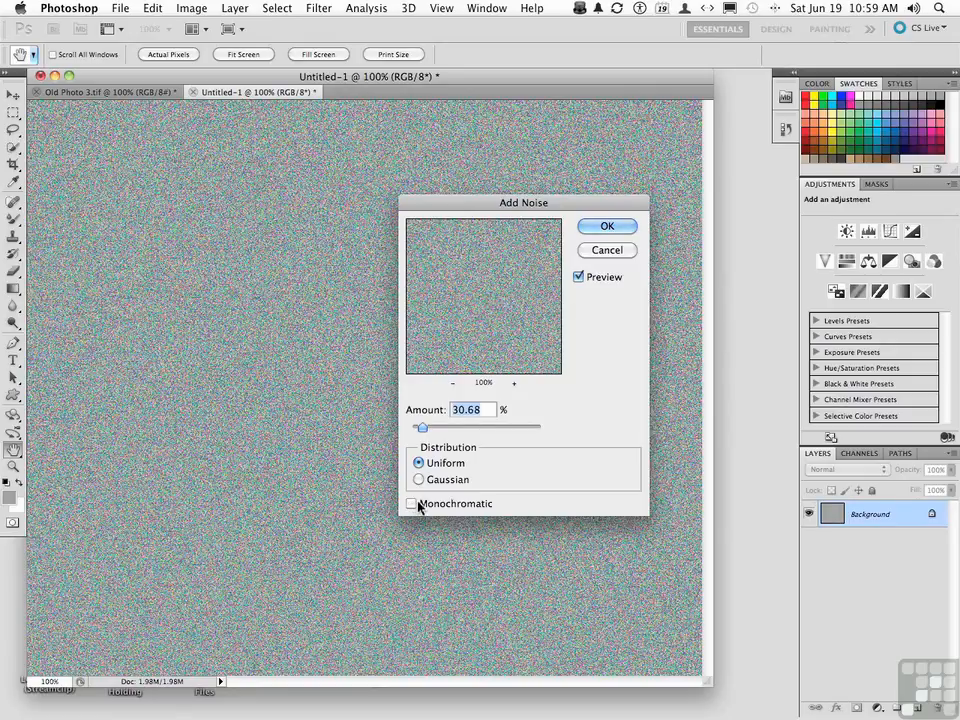
pyautogui.click(411, 504)
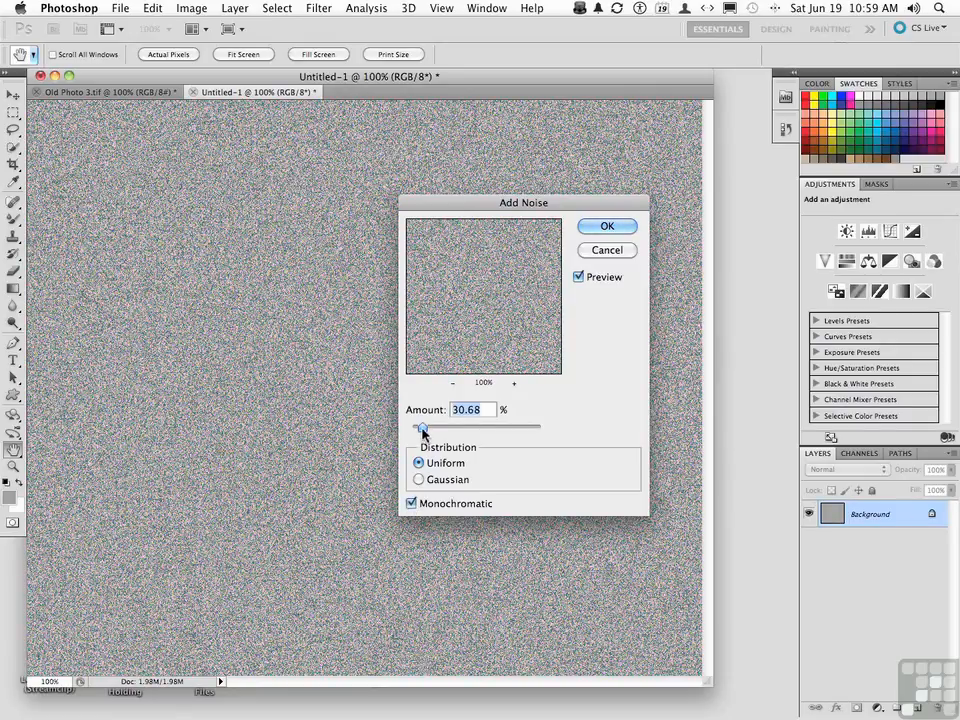
pyautogui.moveTo(422, 430); pyautogui.dragTo(440, 431)
pyautogui.moveTo(440, 432); pyautogui.dragTo(426, 431)
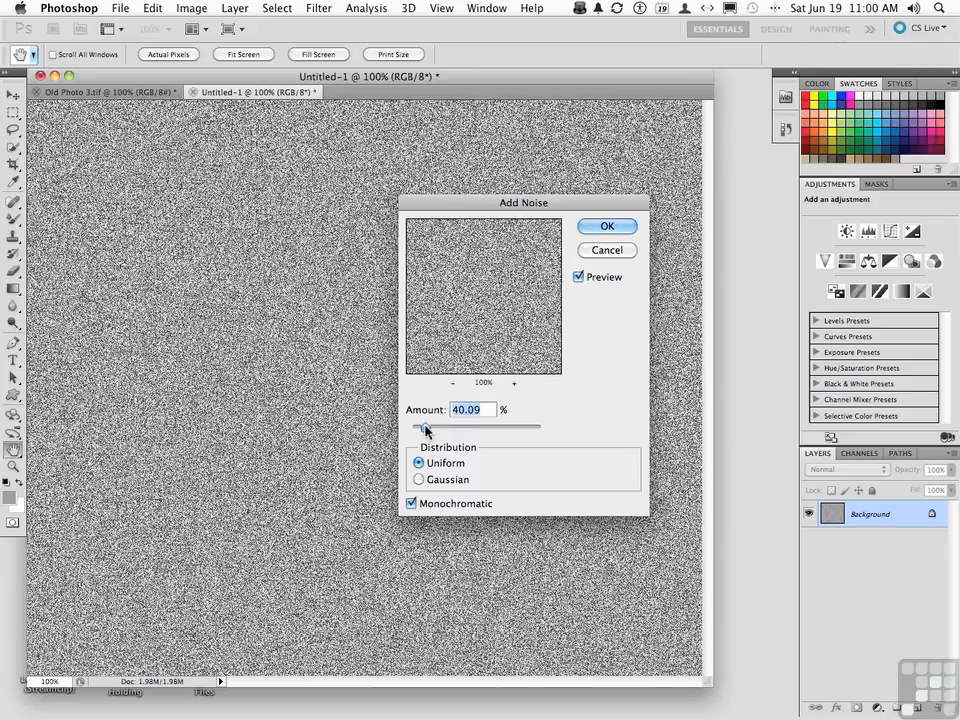
pyautogui.click(418, 480)
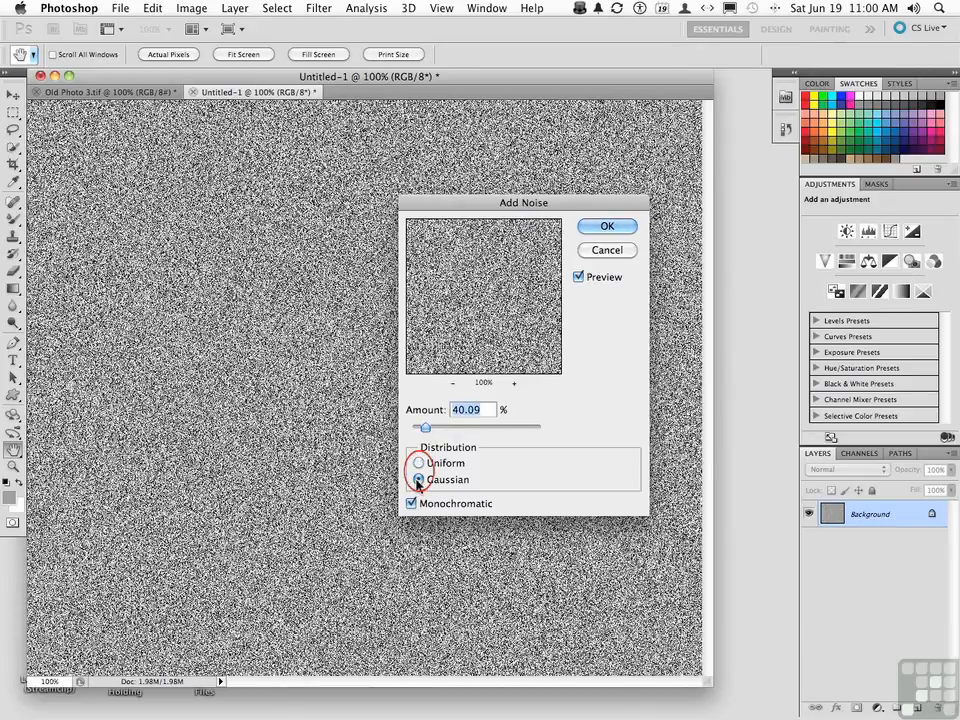
pyautogui.click(418, 463)
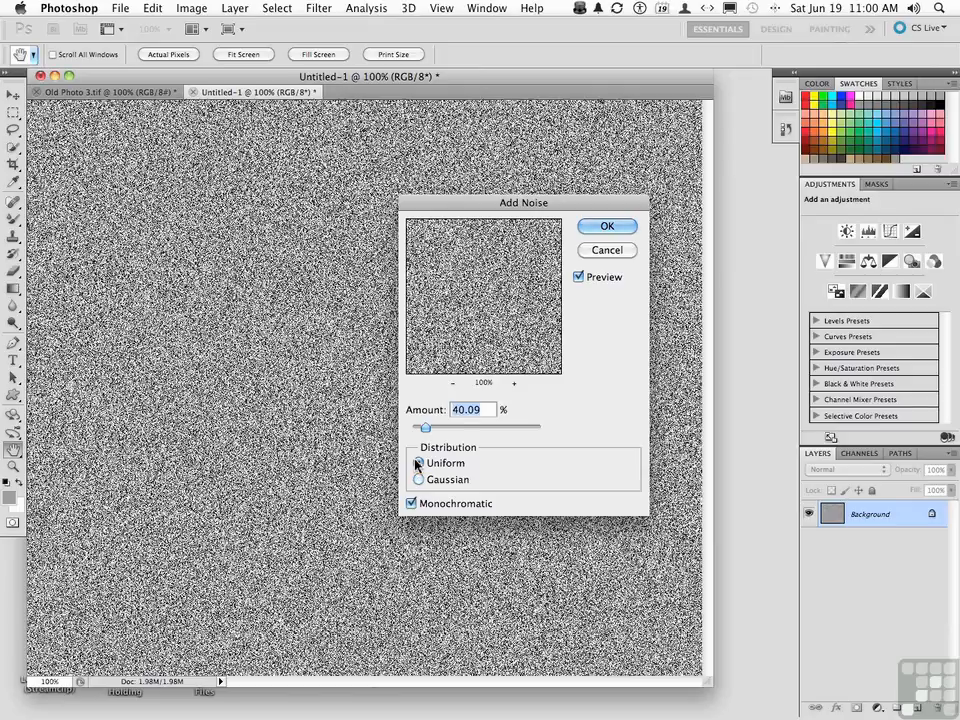
pyautogui.click(606, 226)
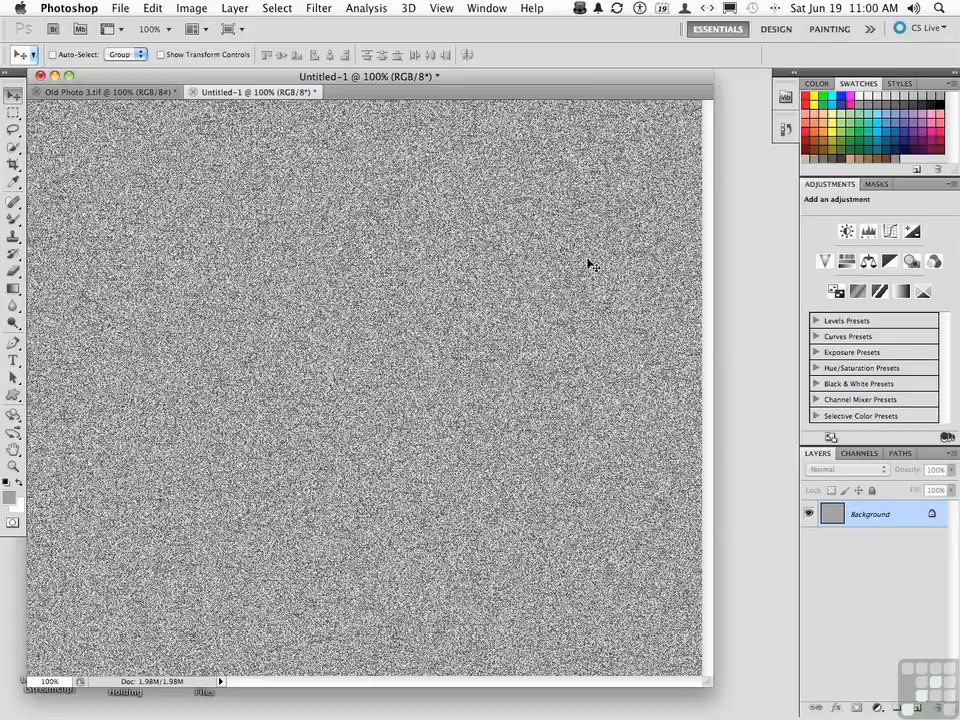
# - Apply a Motion Blur at an angle of 0° with a distance of 51 pixels to the noise texture
pyautogui.click(315, 10)
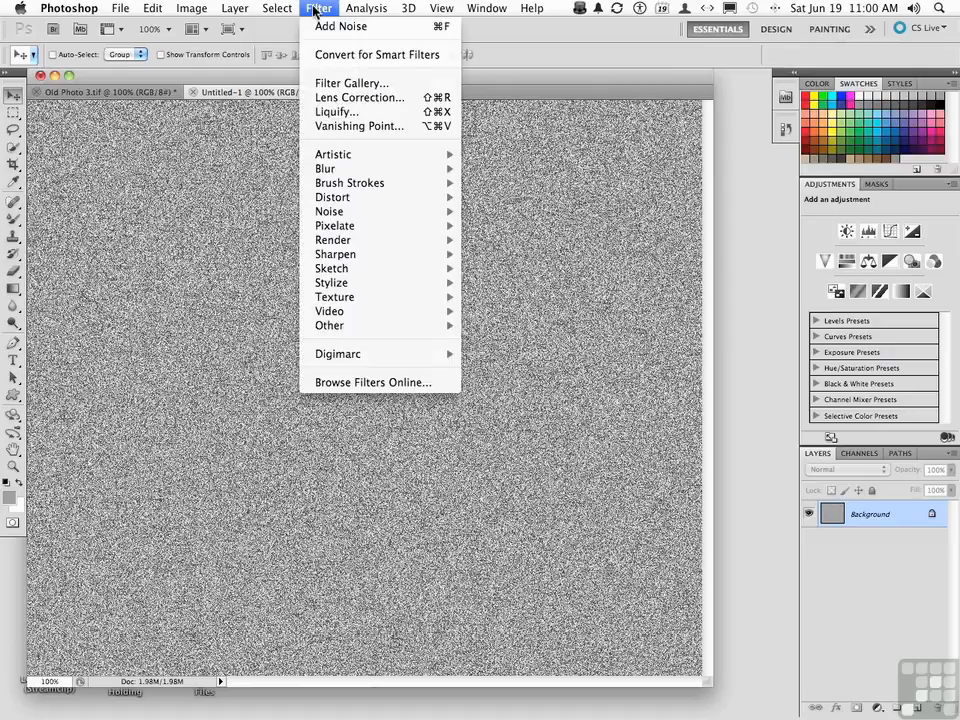
pyautogui.moveTo(337, 174)
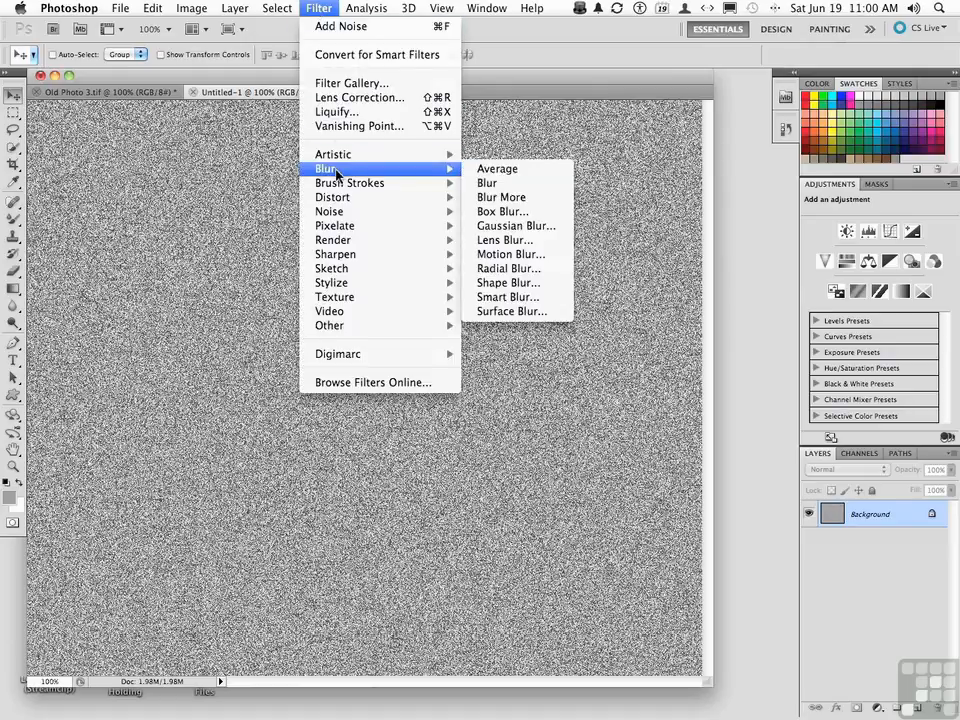
pyautogui.click(545, 256)
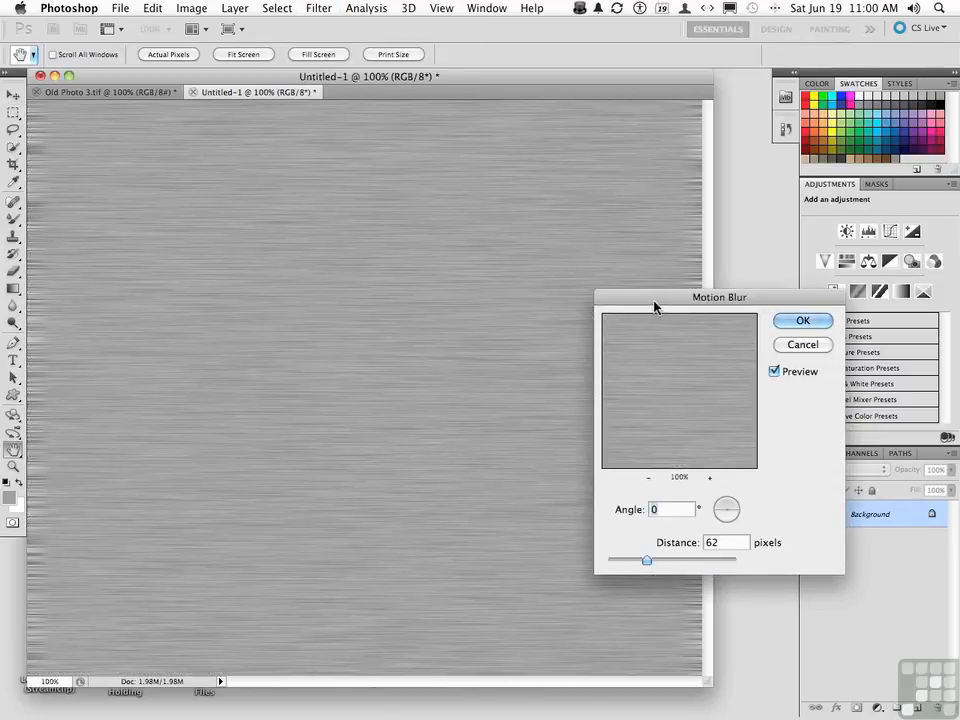
pyautogui.moveTo(654, 300); pyautogui.dragTo(409, 336)
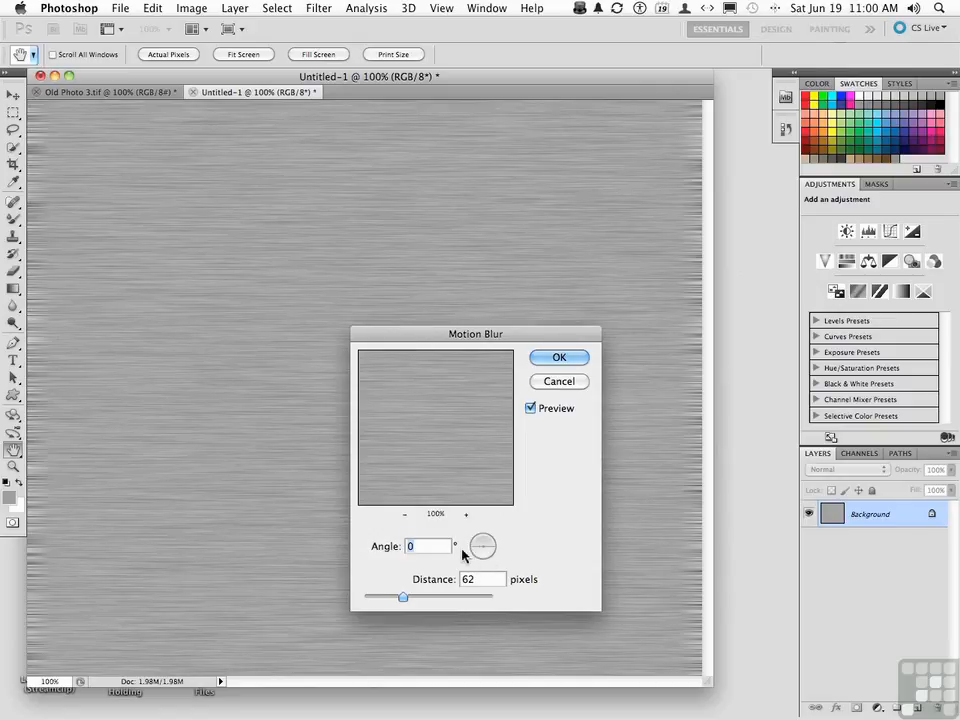
pyautogui.moveTo(403, 598)
pyautogui.mouseDown()
pyautogui.moveTo(386, 602)
pyautogui.moveTo(399, 603)
pyautogui.mouseUp()
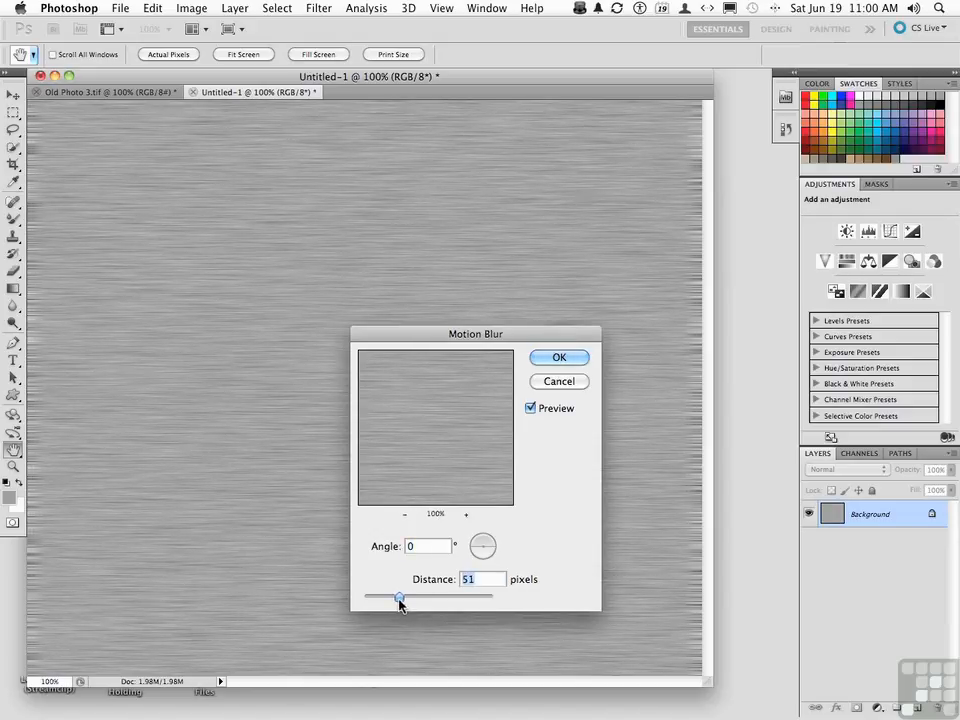
pyautogui.click(558, 358)
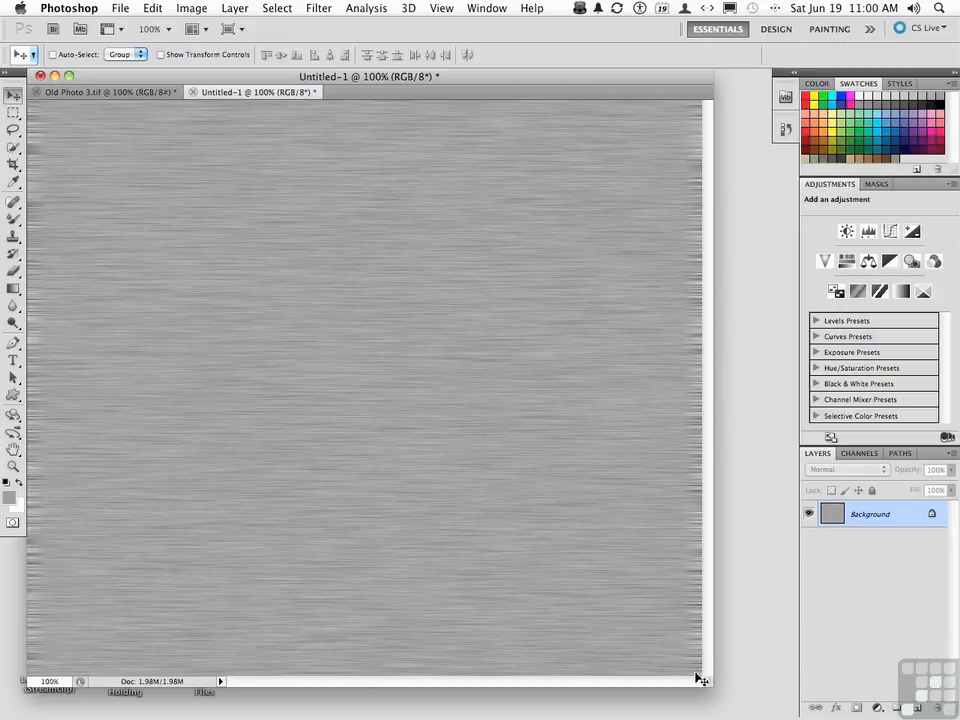
# - Enlarge the document window and make a full-height rectangular selection of the texture that excludes the streaky side edges
pyautogui.moveTo(703, 681); pyautogui.dragTo(747, 706)
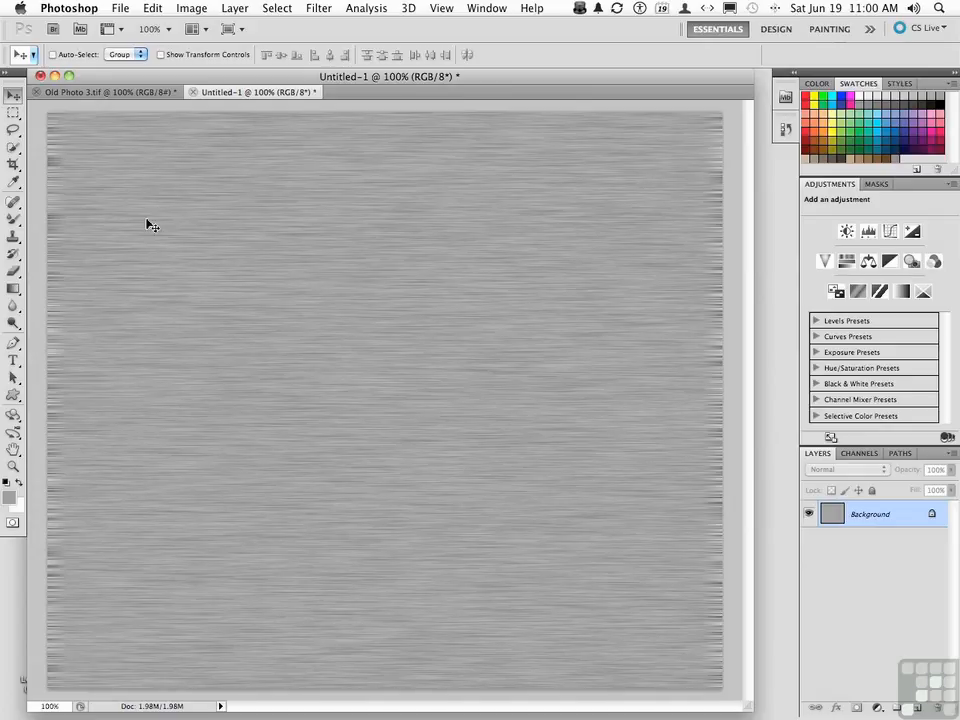
pyautogui.click(13, 113)
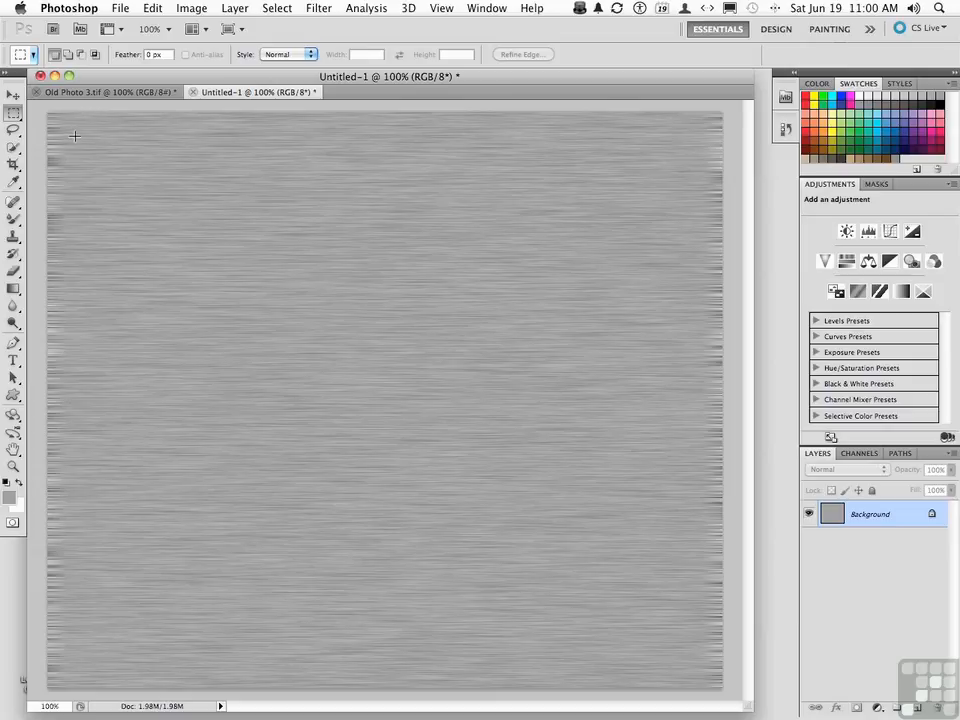
pyautogui.moveTo(78, 114); pyautogui.dragTo(443, 610)
pyautogui.moveTo(682, 717); pyautogui.dragTo(698, 717)
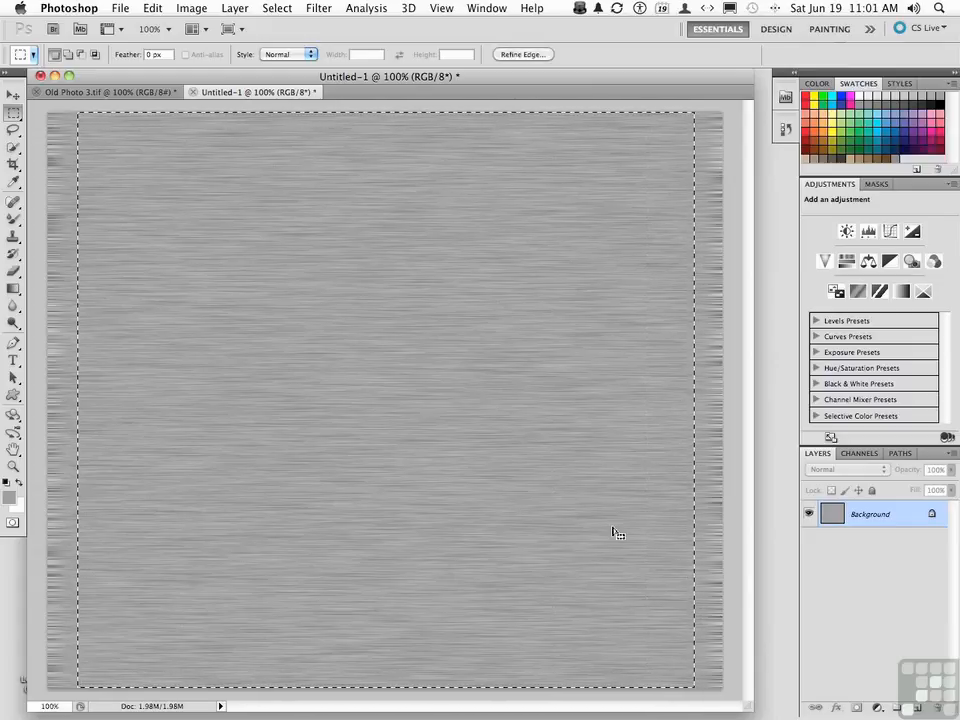
# - Stretch the selected texture horizontally to 109.36% width with Free Transform so it covers both side edges, and deselect
pyautogui.click(155, 9)
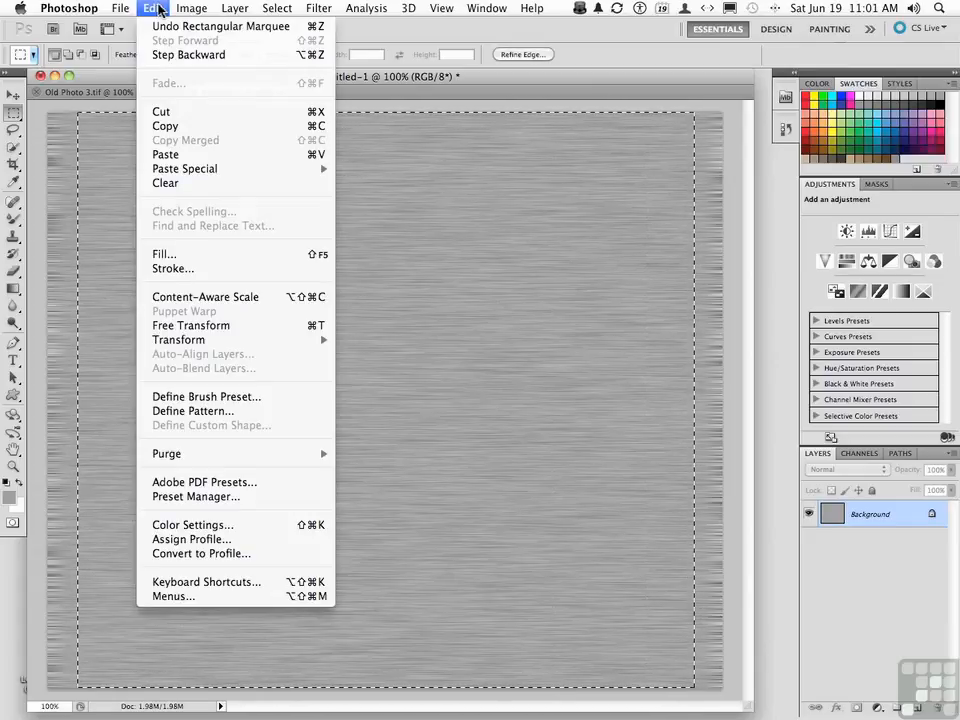
pyautogui.click(283, 326)
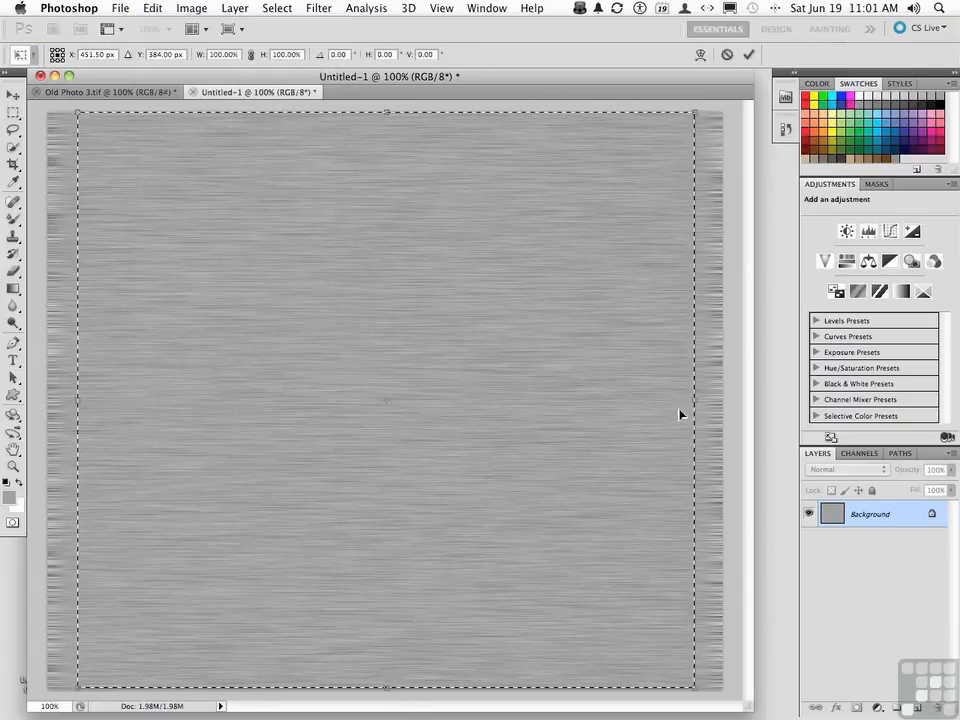
pyautogui.moveTo(696, 400); pyautogui.dragTo(720, 402)
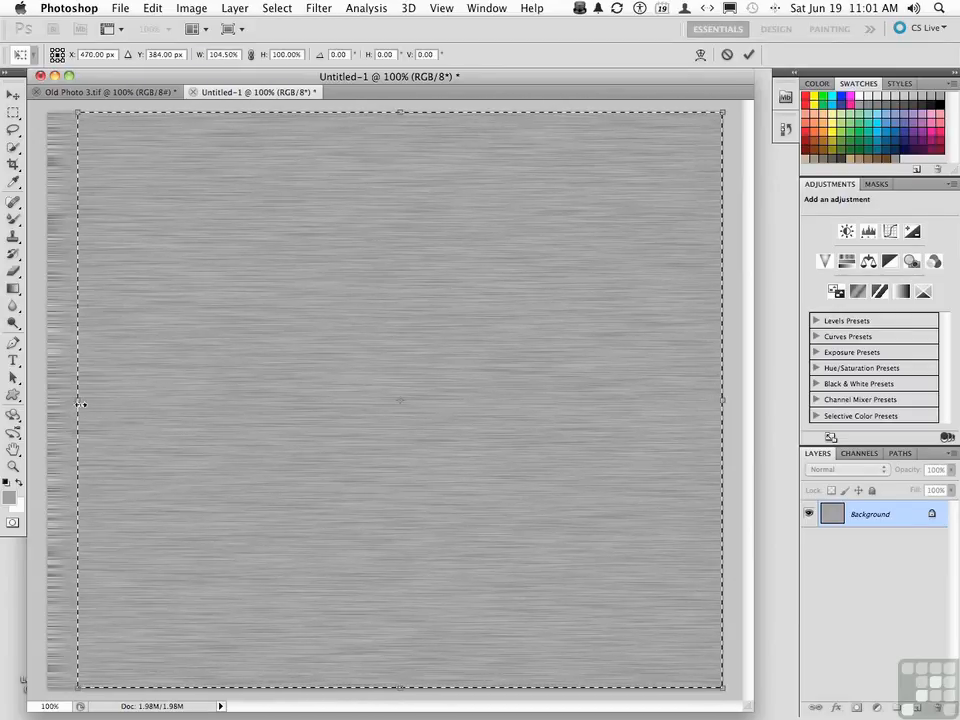
pyautogui.moveTo(79, 400); pyautogui.dragTo(49, 400)
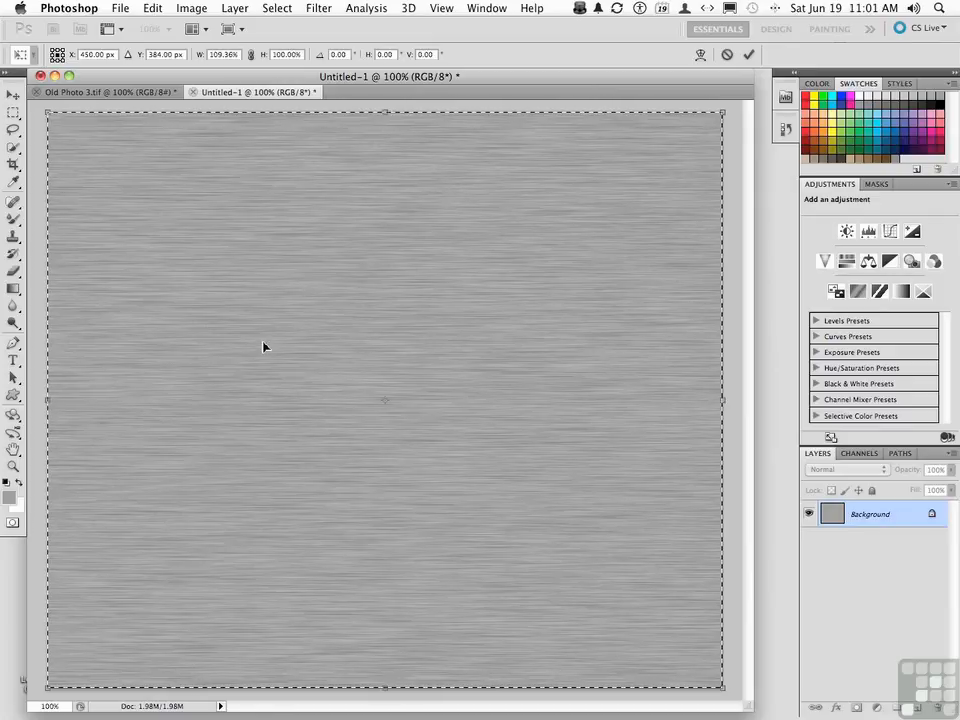
pyautogui.press('Return')
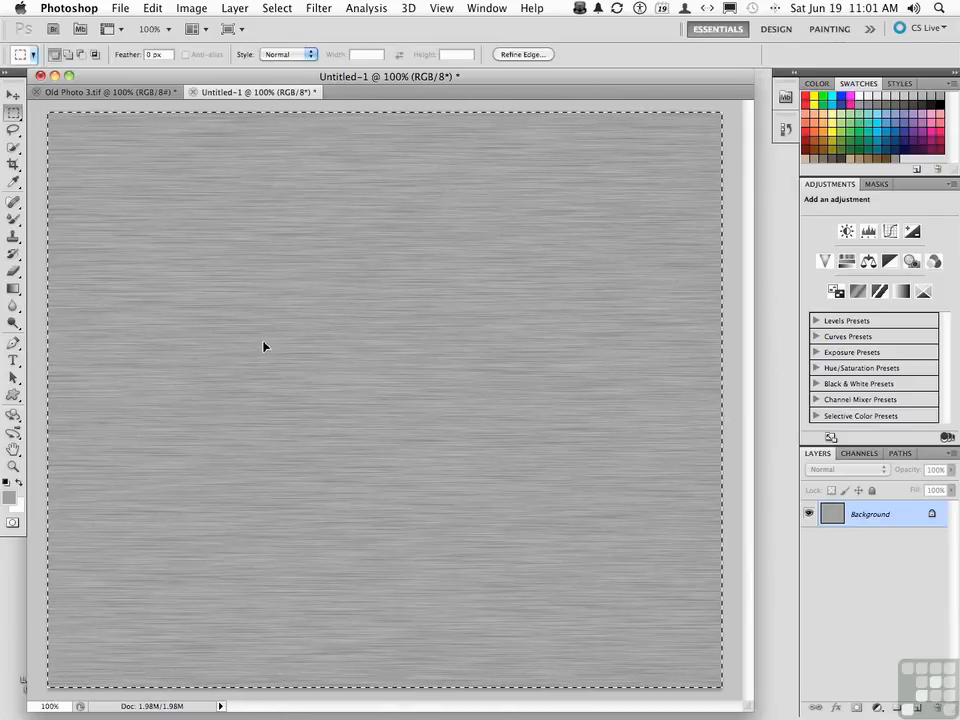
pyautogui.press('super+d')
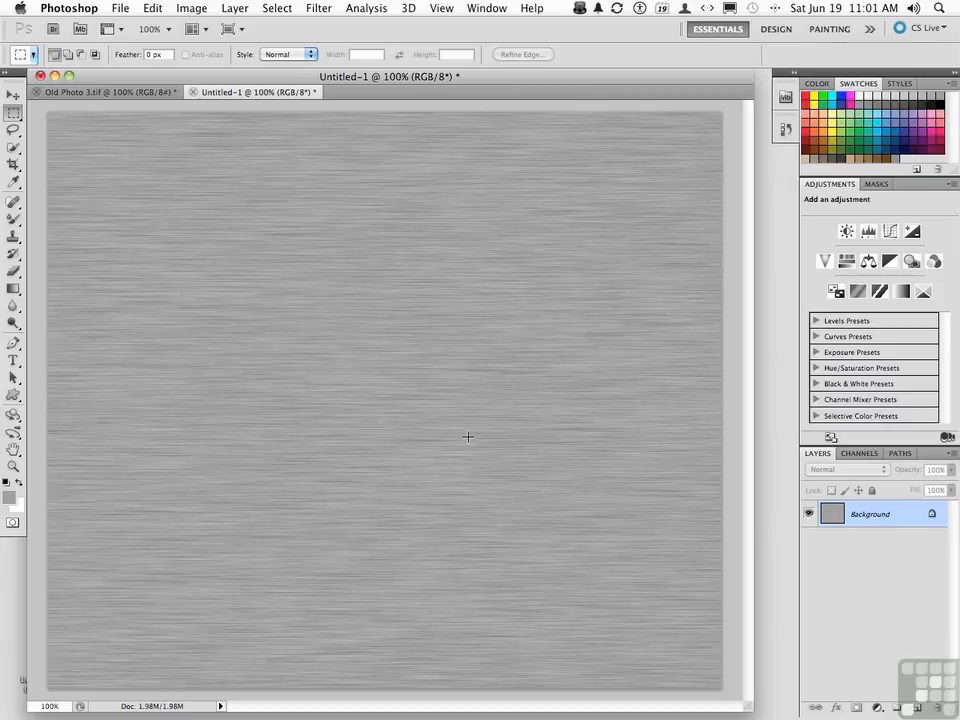
# - Add a new layer and draw a gray rabbit custom shape near the middle of the canvas
pyautogui.click(918, 706)
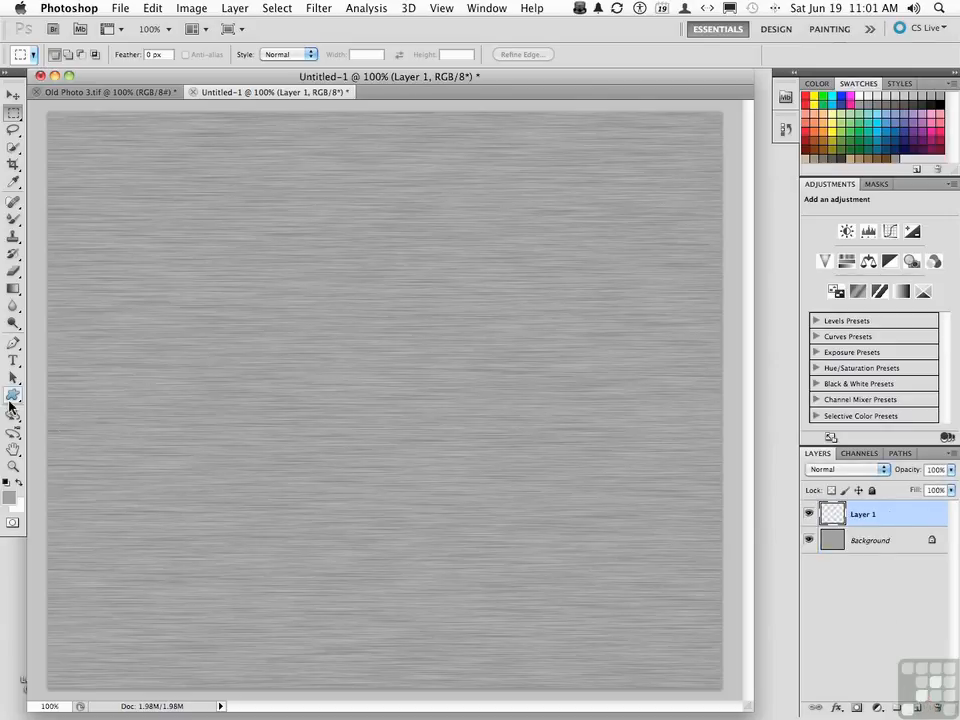
pyautogui.moveTo(8, 398); pyautogui.dragTo(57, 472)
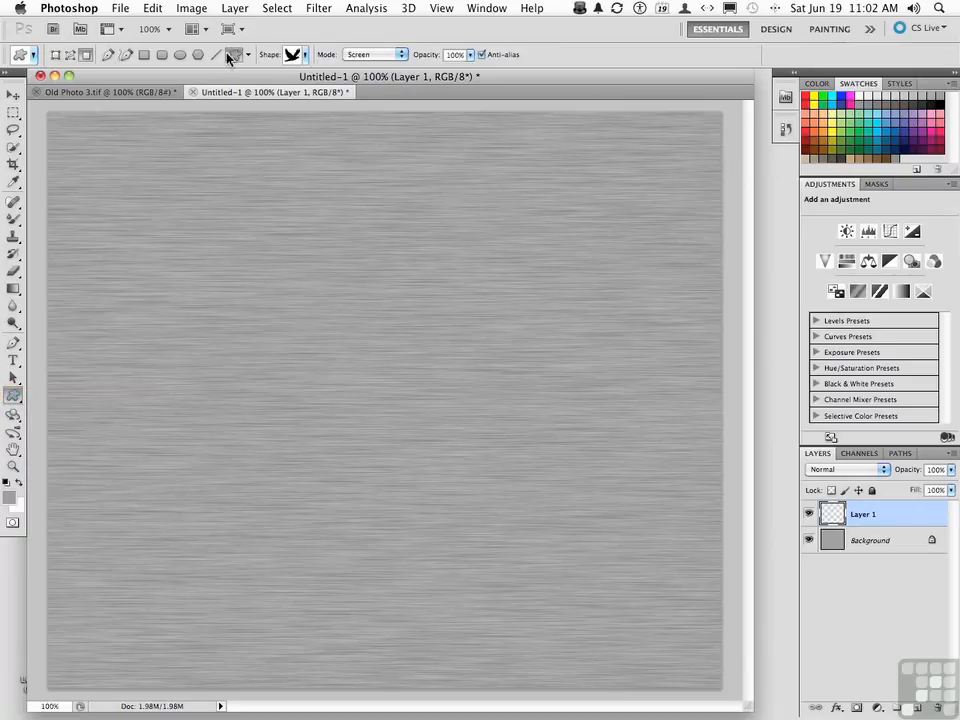
pyautogui.click(305, 56)
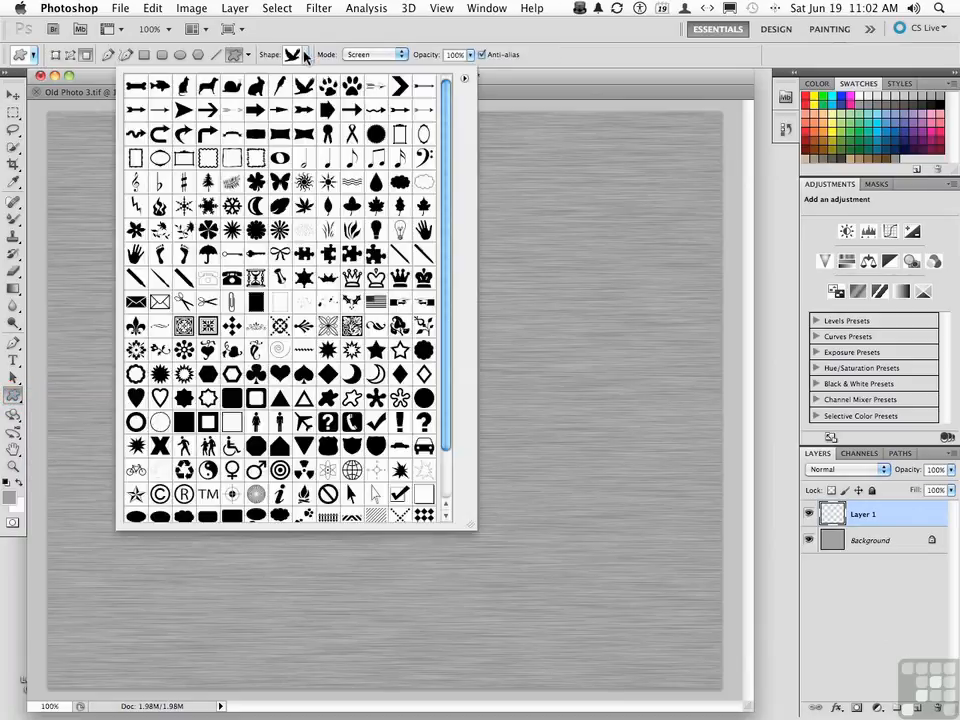
pyautogui.click(258, 90)
pyautogui.click(505, 244)
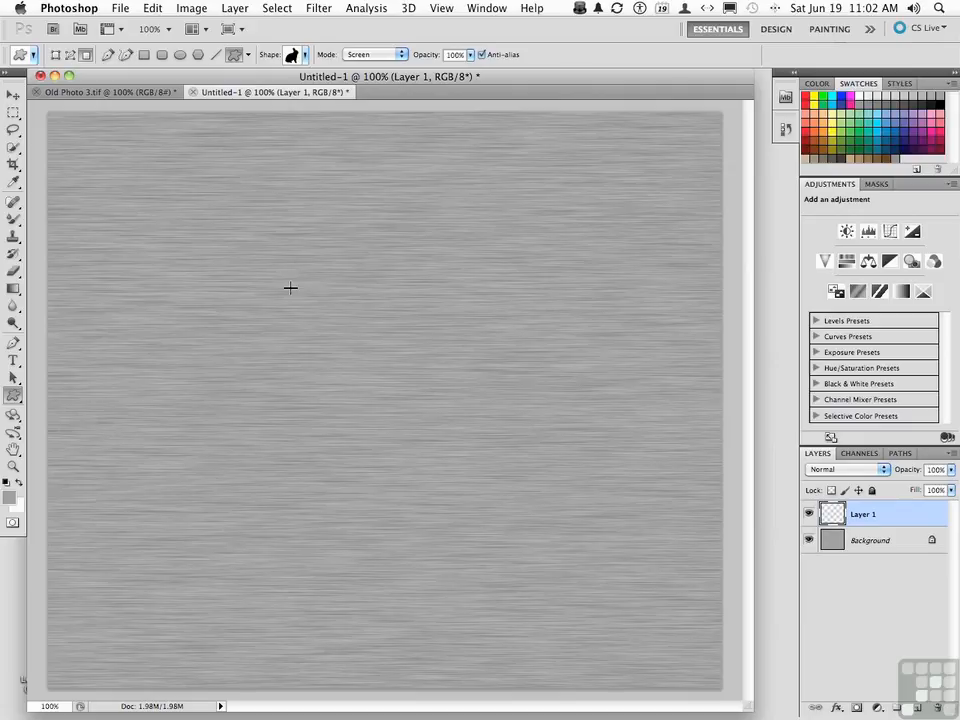
pyautogui.moveTo(290, 288); pyautogui.dragTo(518, 514)
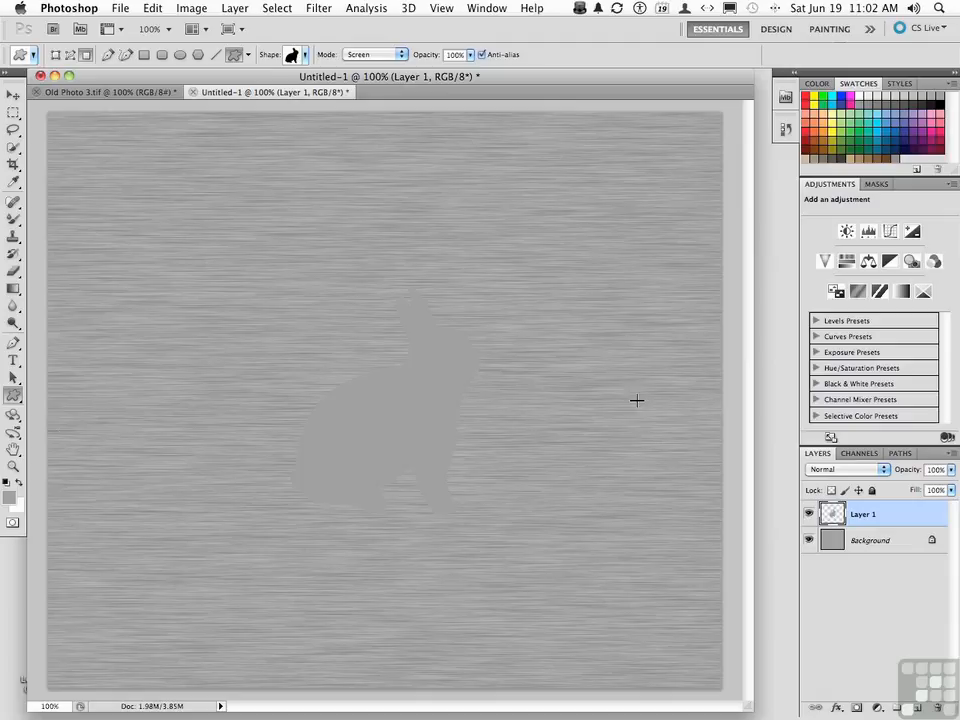
# - Give the rabbit layer a Bevel and Emboss effect in Outer Bevel style and set the layer's fill to 0%
pyautogui.click(835, 709)
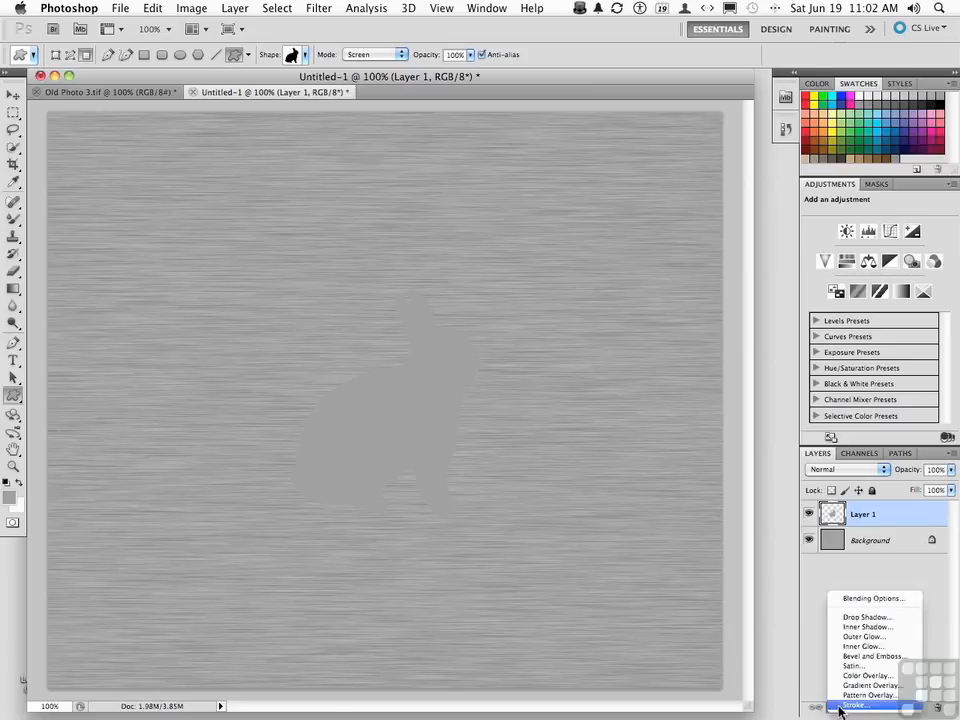
pyautogui.click(853, 657)
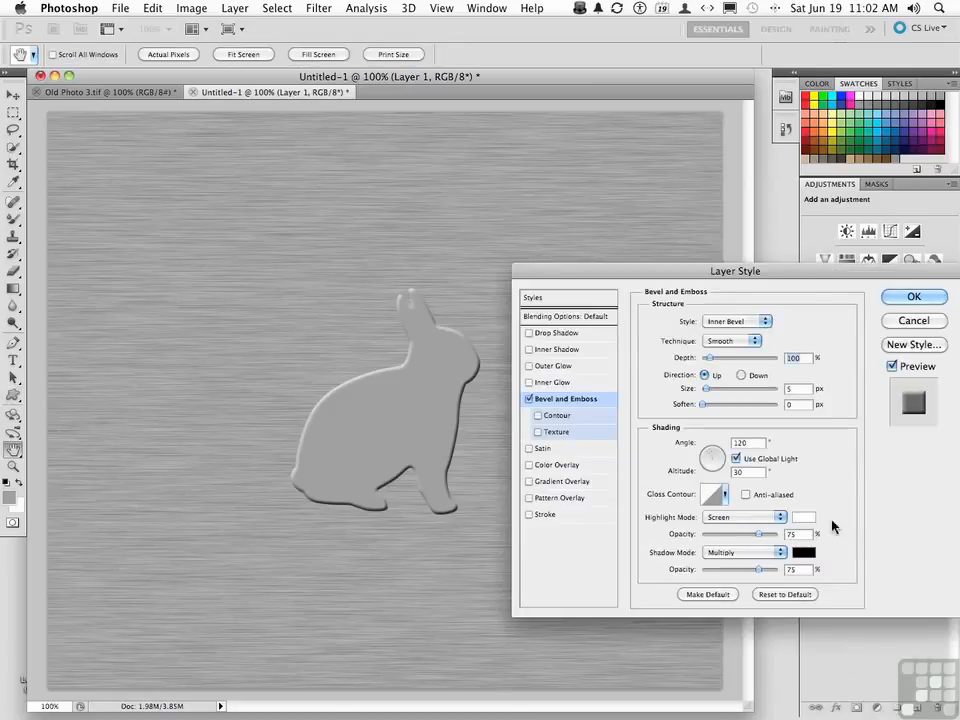
pyautogui.click(728, 321)
pyautogui.click(728, 313)
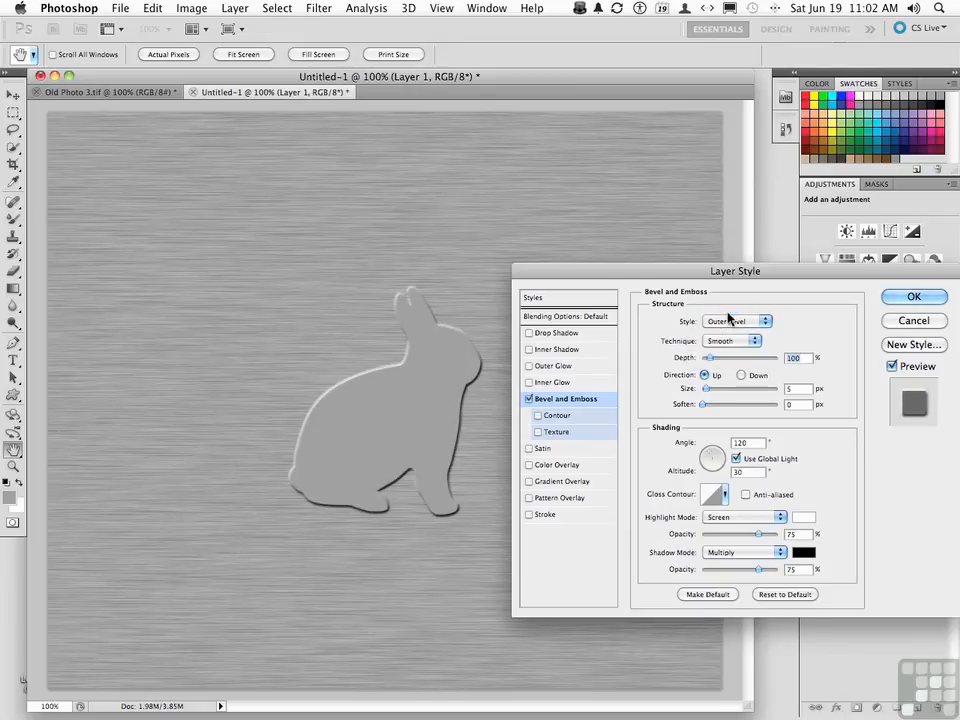
pyautogui.click(913, 298)
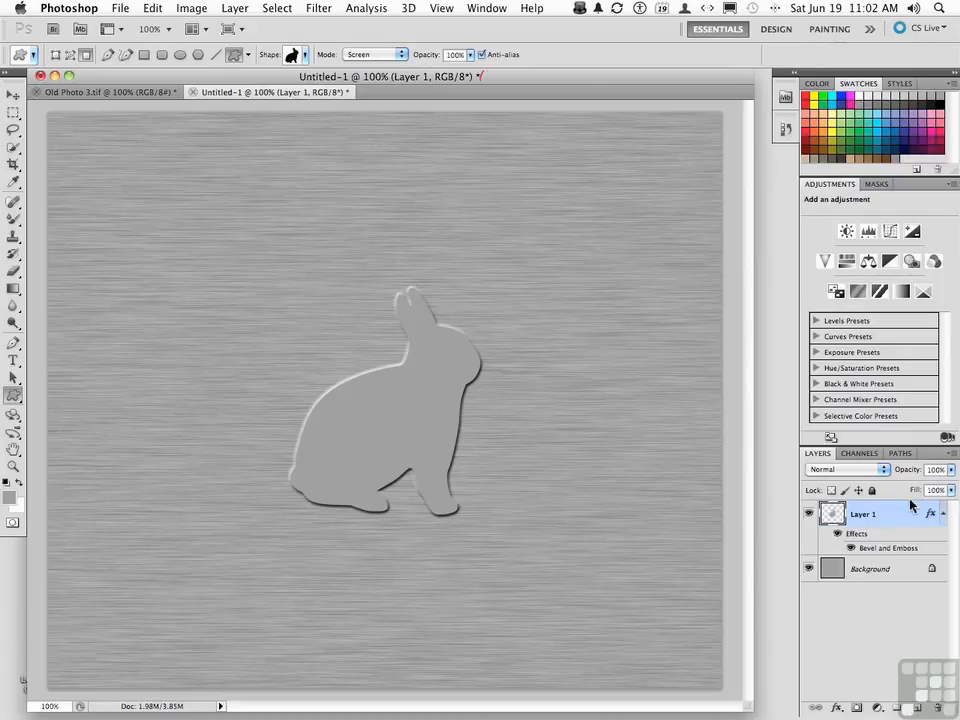
pyautogui.moveTo(914, 490); pyautogui.dragTo(870, 492)
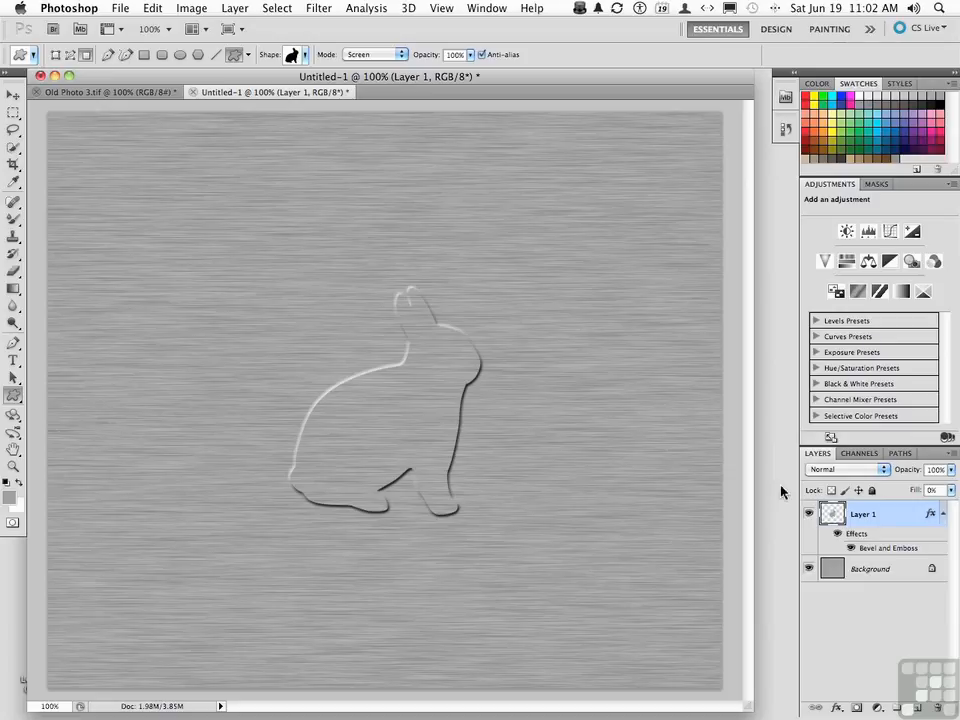
# - Reposition the embossed rabbit slightly up and left on the texture, briefly toggling the Background layer's visibility to check it
pyautogui.click(13, 94)
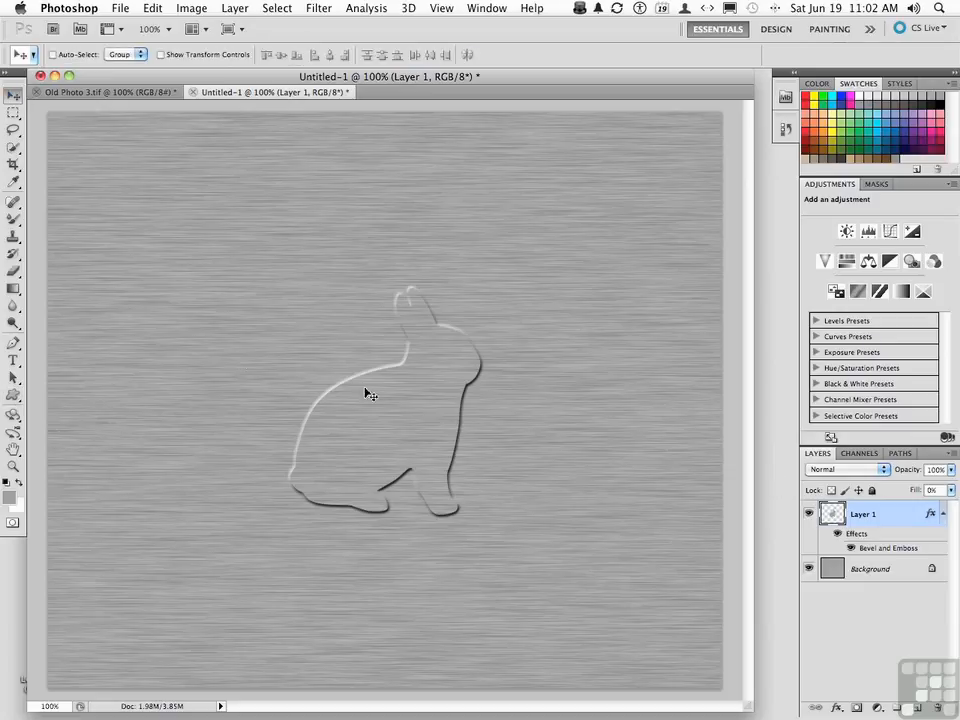
pyautogui.moveTo(384, 399); pyautogui.dragTo(363, 386)
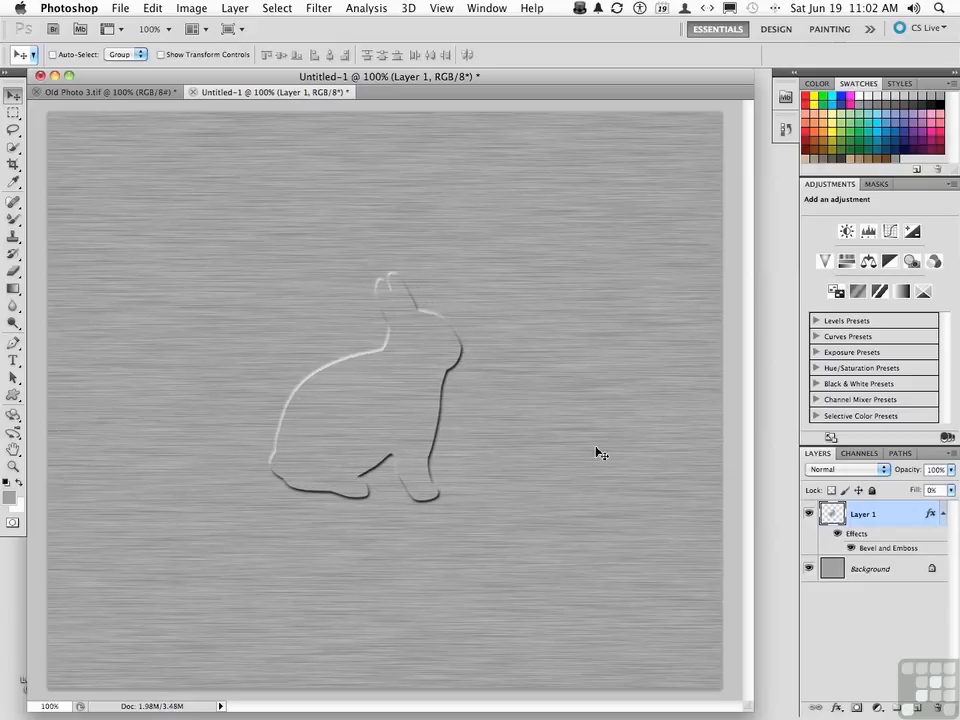
pyautogui.click(807, 570)
pyautogui.click(807, 570)
pyautogui.moveTo(376, 398)
pyautogui.mouseDown()
pyautogui.moveTo(381, 406)
pyautogui.moveTo(385, 398)
pyautogui.mouseUp()
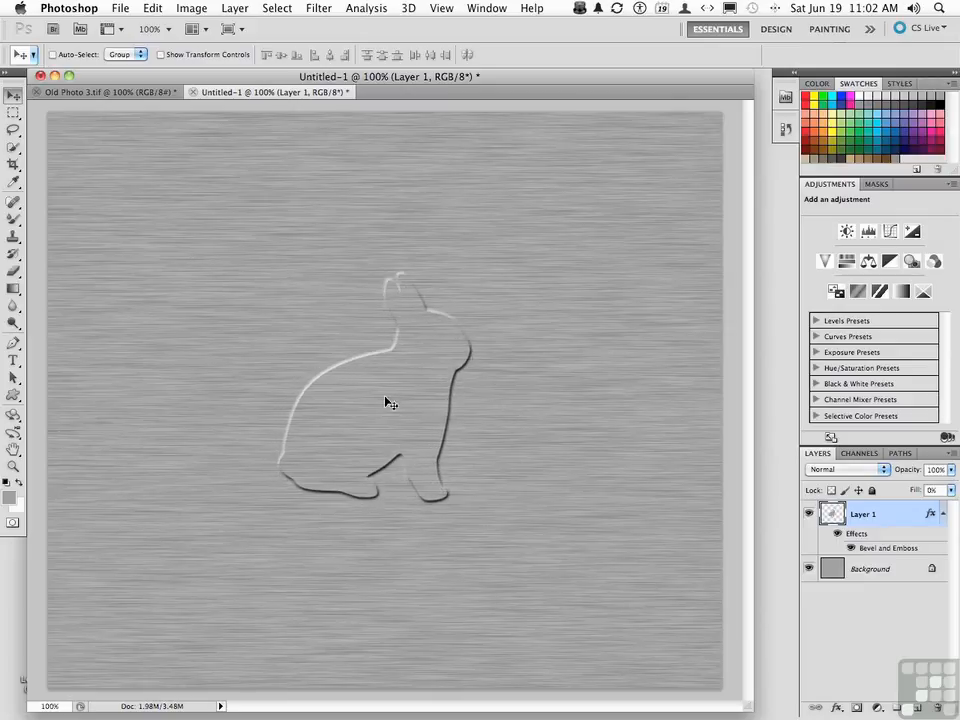